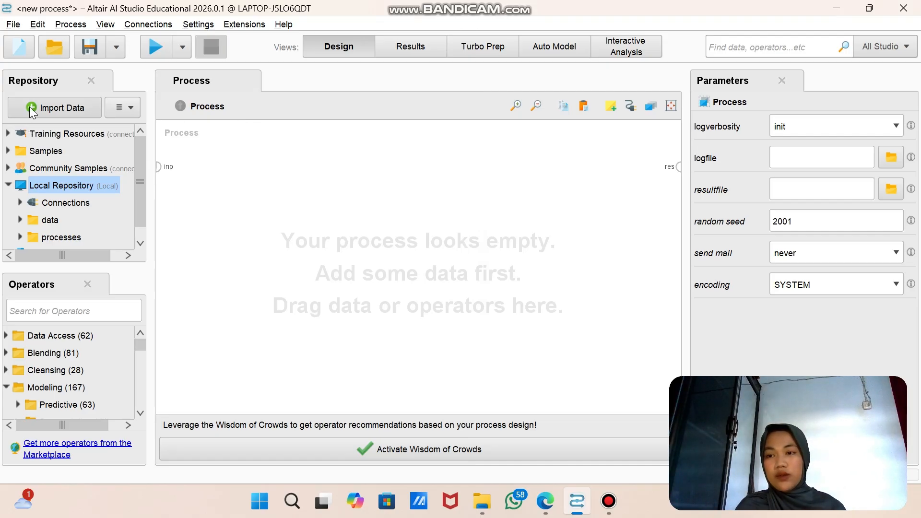
# Step: Start a data import from this computer and choose concrete_data.csv in the bookmarked data mining folder as the source
pyautogui.click(67, 109)
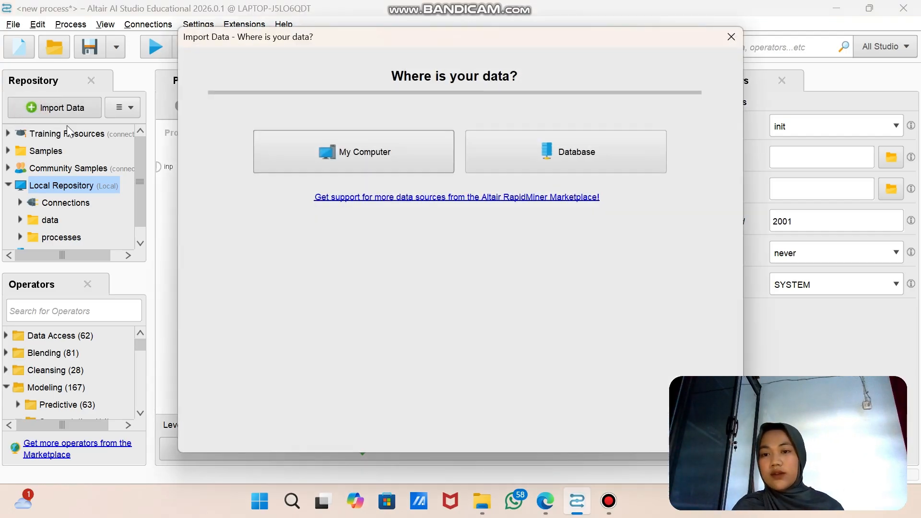
pyautogui.click(393, 132)
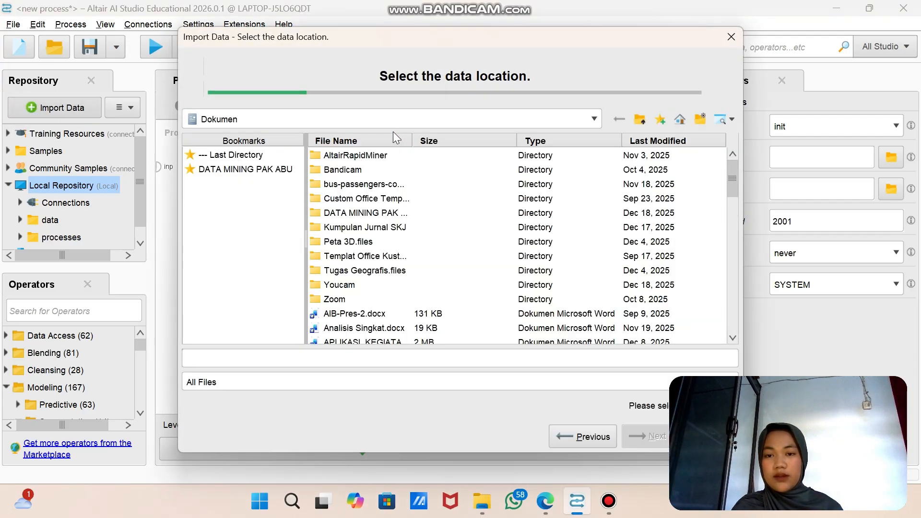
pyautogui.click(288, 170)
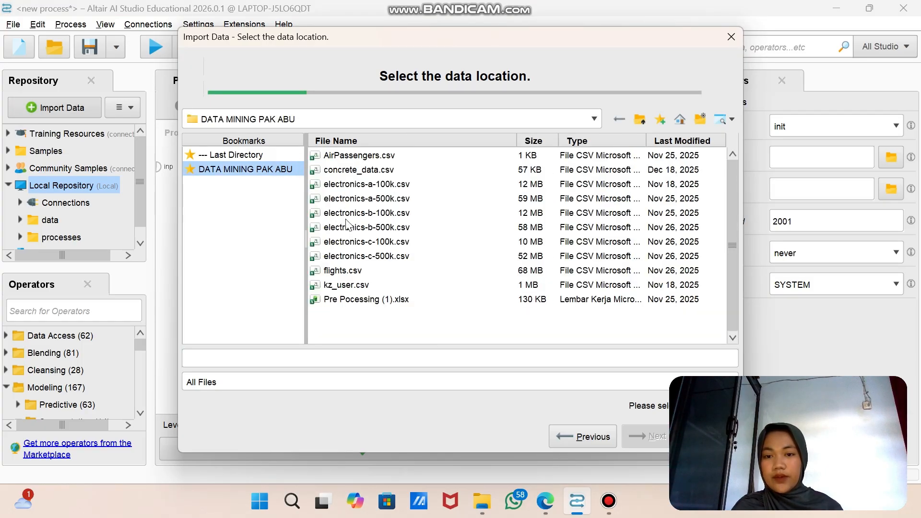
pyautogui.click(354, 170)
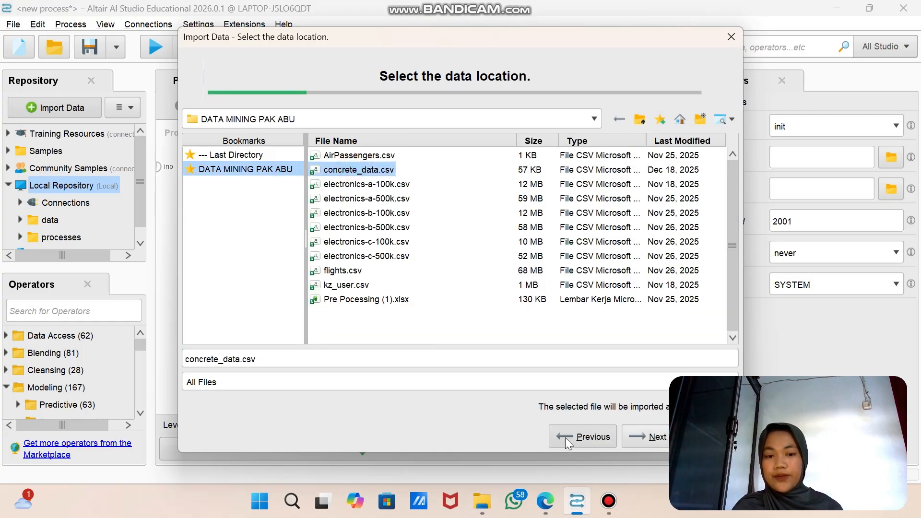
pyautogui.click(628, 442)
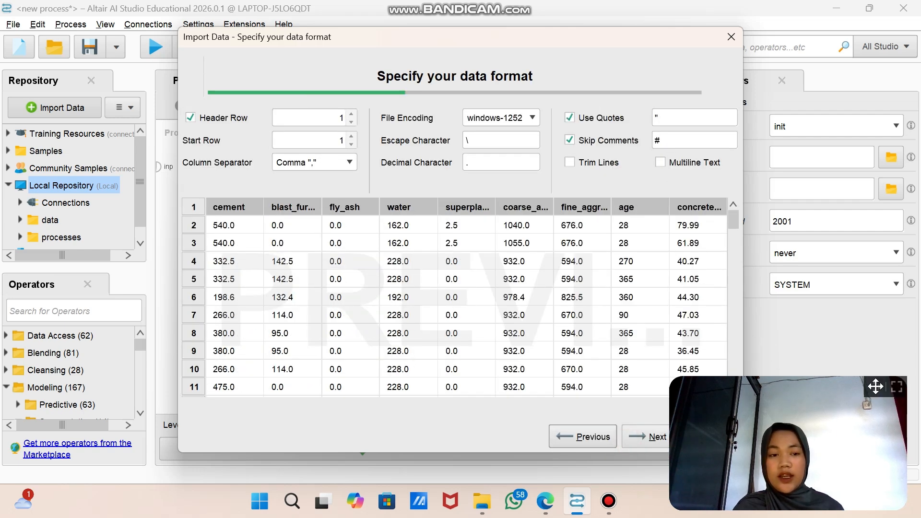
# Step: Keep the proposed data format, replace errors with missing values, and store the import as concrete_data in the Local Repository
pyautogui.moveTo(876, 386); pyautogui.dragTo(896, 257)
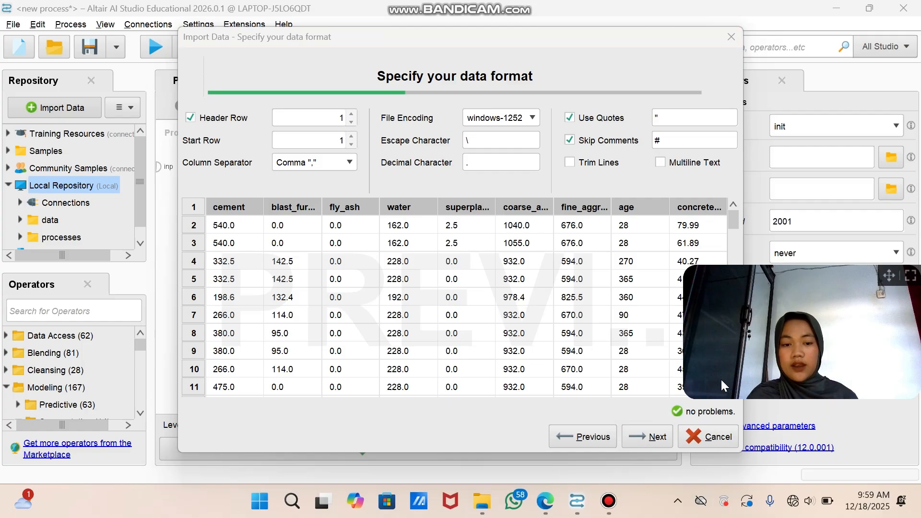
pyautogui.click(633, 437)
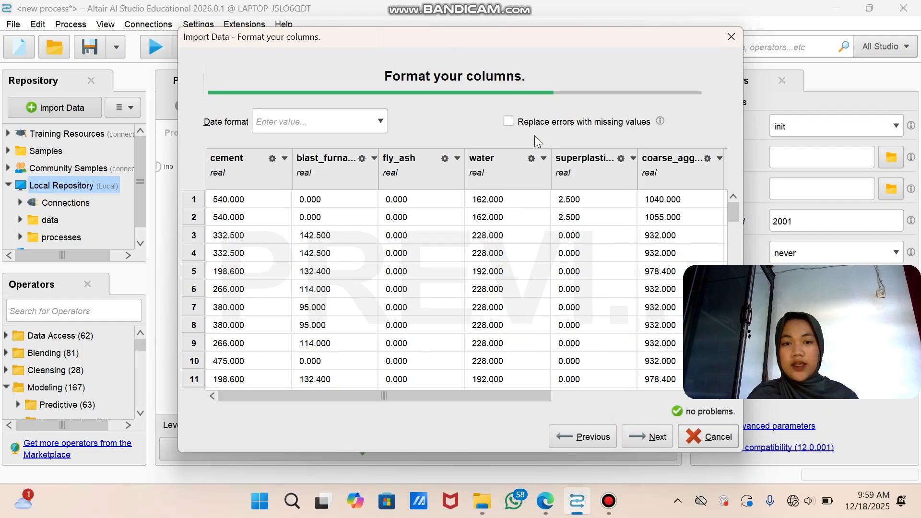
pyautogui.click(509, 122)
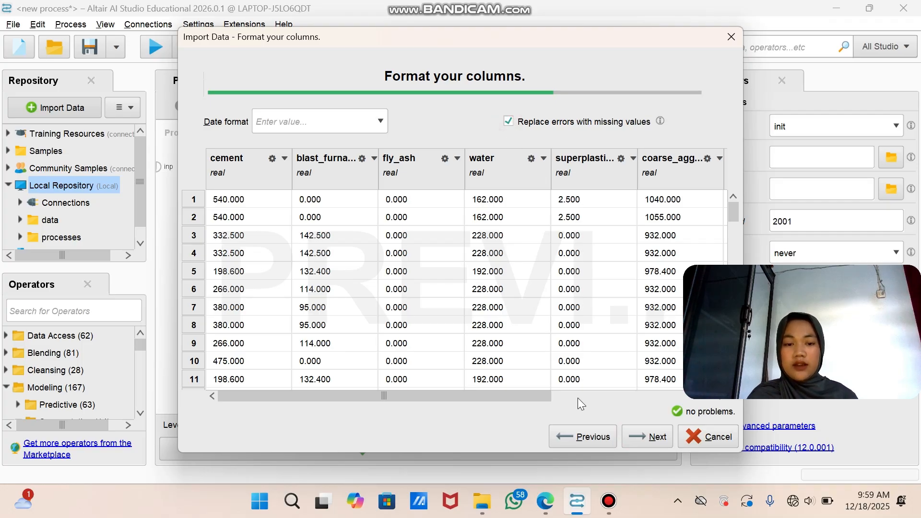
pyautogui.click(645, 442)
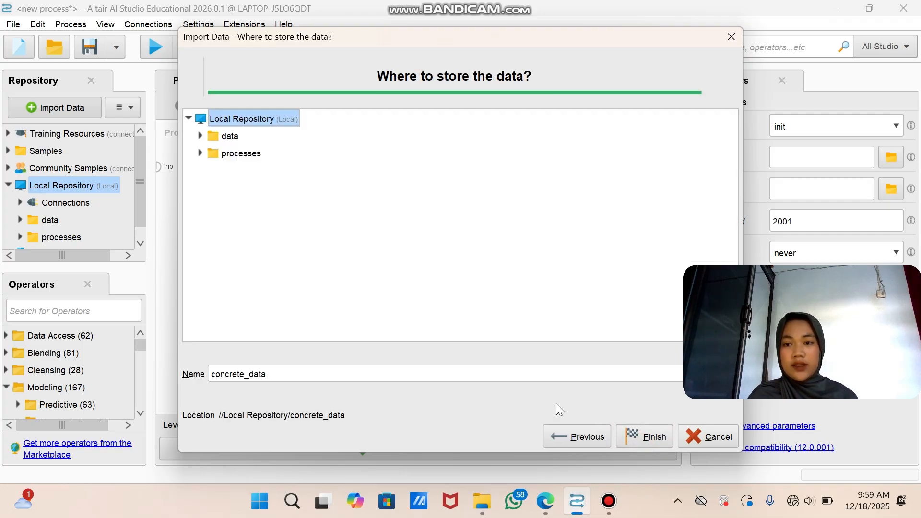
pyautogui.click(643, 438)
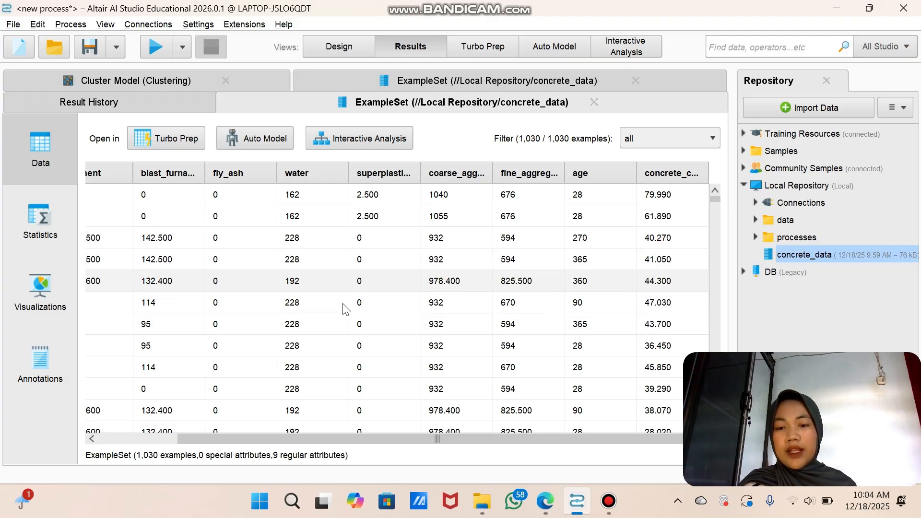
# Step: Review the imported concrete data's columns, and place concrete_data from the Local Repository in the process design as a Retrieve operator
pyautogui.hscroll(-3, 200, 226)
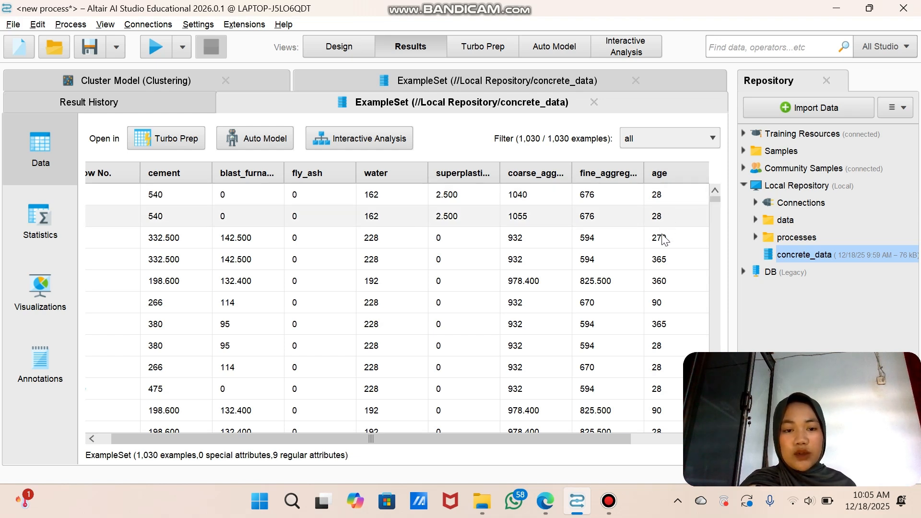
pyautogui.moveTo(606, 434); pyautogui.dragTo(702, 413)
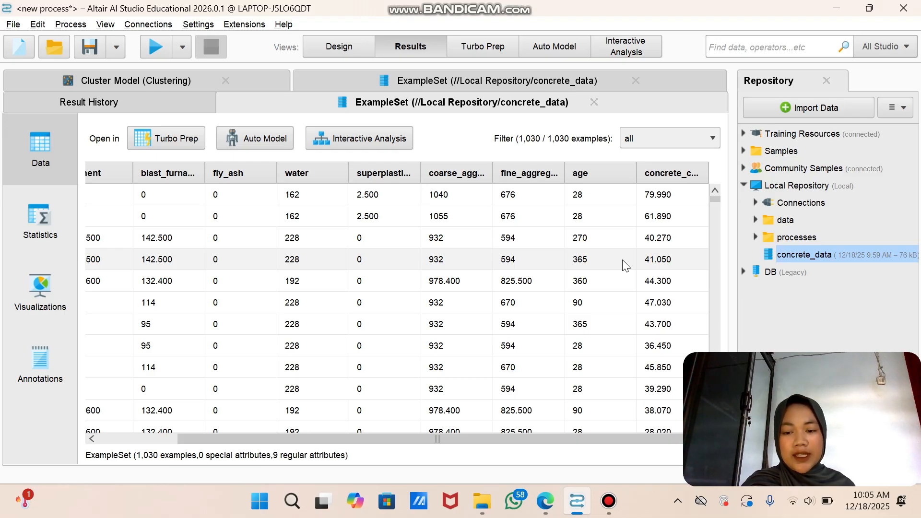
pyautogui.click(339, 48)
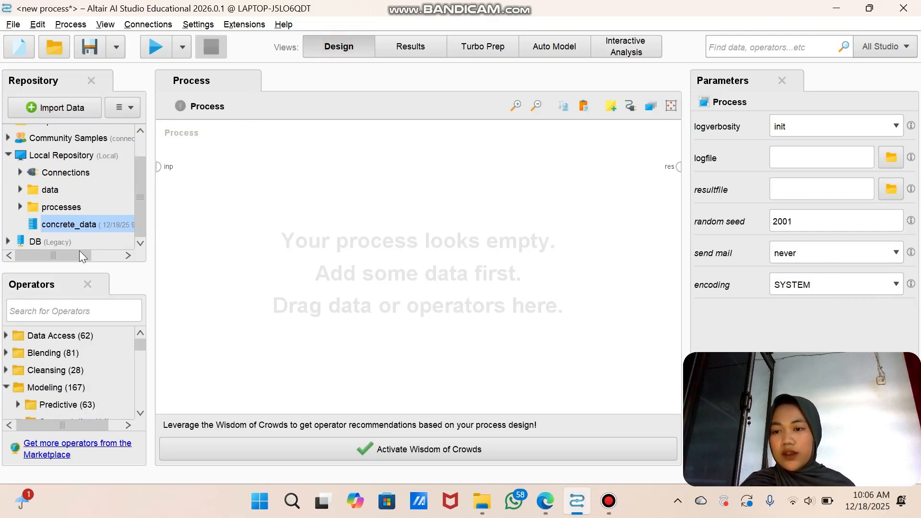
pyautogui.click(79, 224)
pyautogui.moveTo(78, 224); pyautogui.dragTo(215, 156)
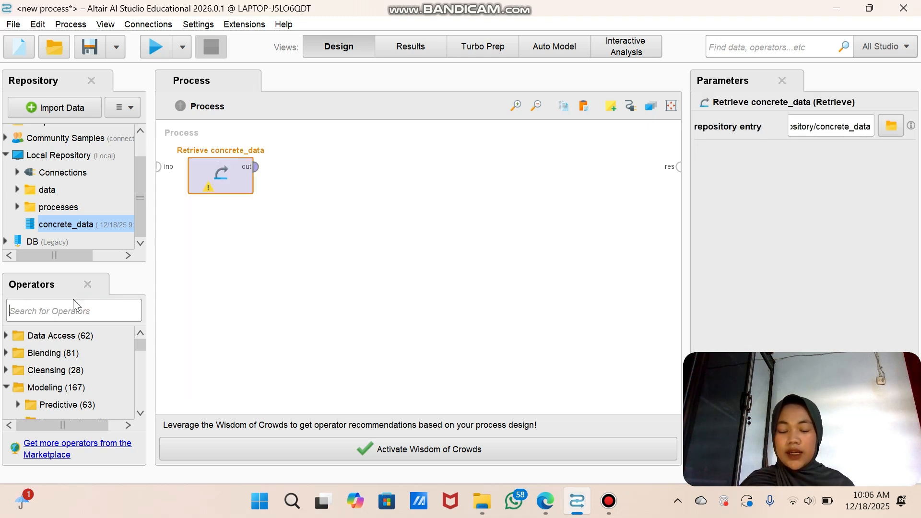
# Step: Add a Discretize by Frequency operator and connect the Retrieve concrete_data output to its example set input
pyautogui.write('dis')
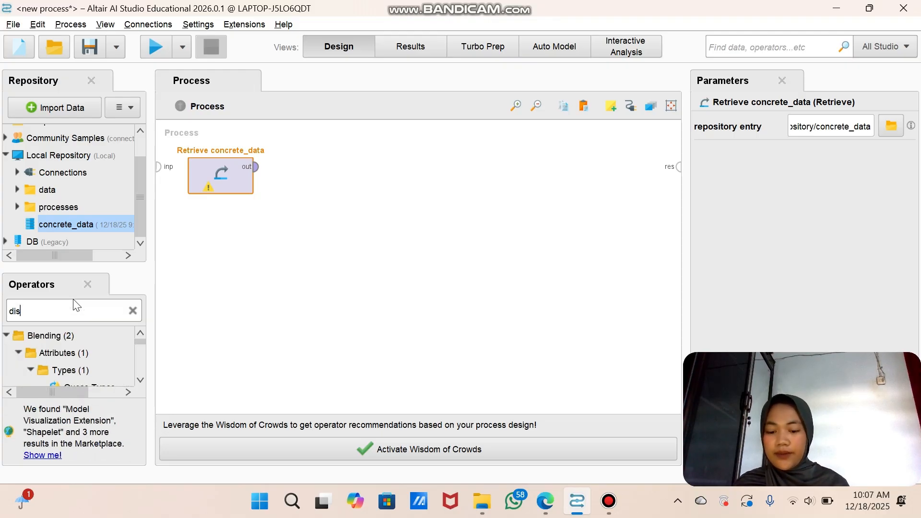
pyautogui.write('cretiz')
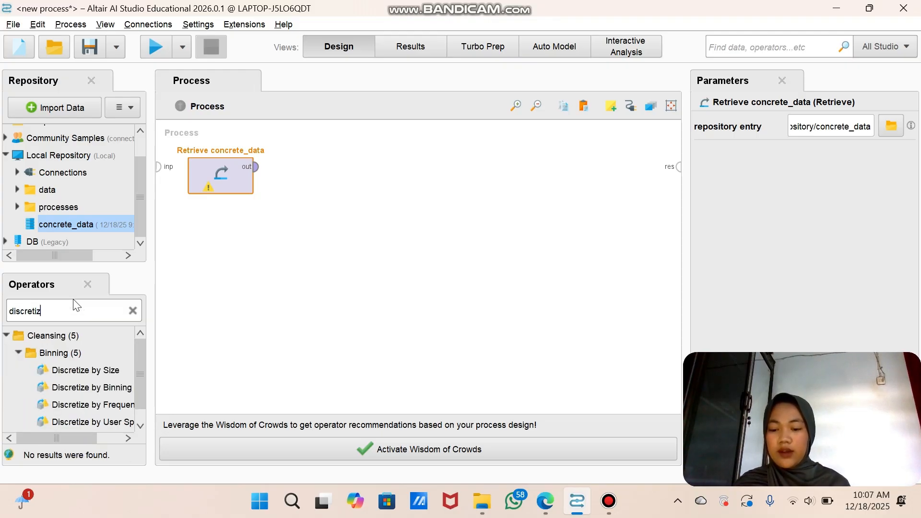
pyautogui.write('e')
pyautogui.moveTo(111, 405); pyautogui.dragTo(293, 164)
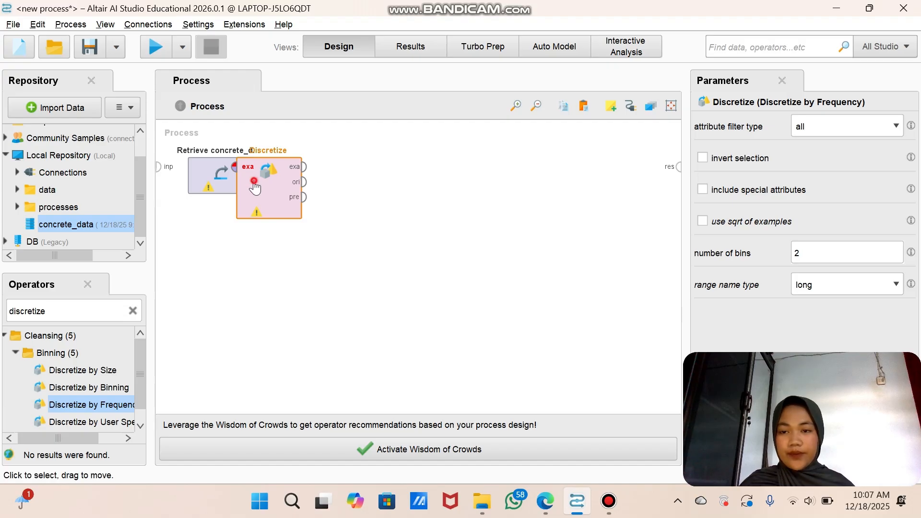
pyautogui.click(406, 204)
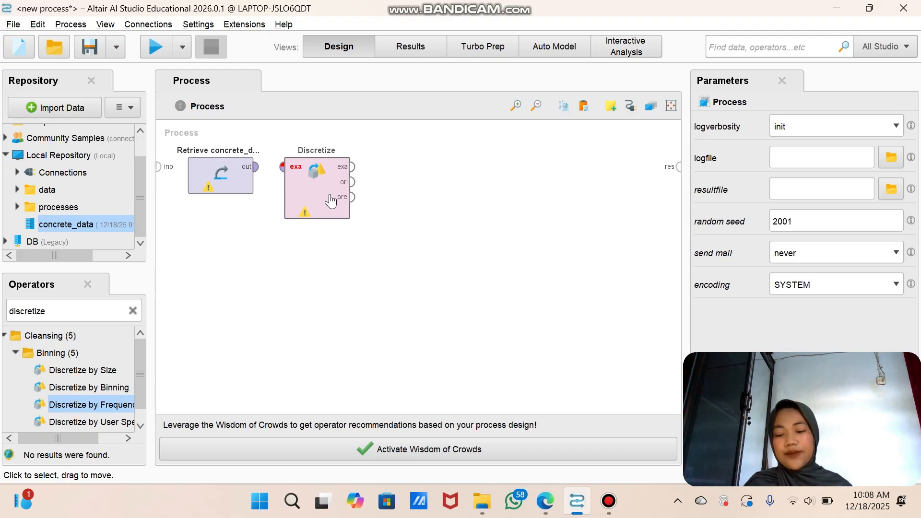
pyautogui.click(256, 169)
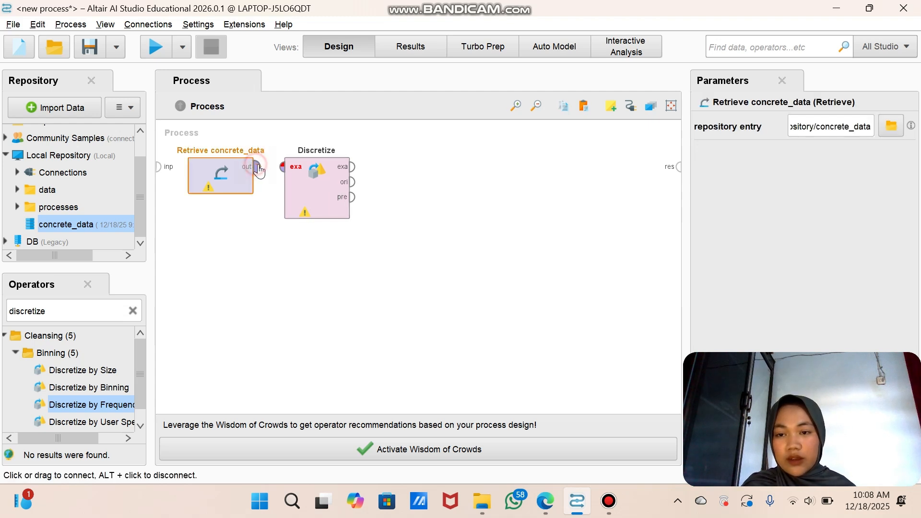
pyautogui.click(287, 171)
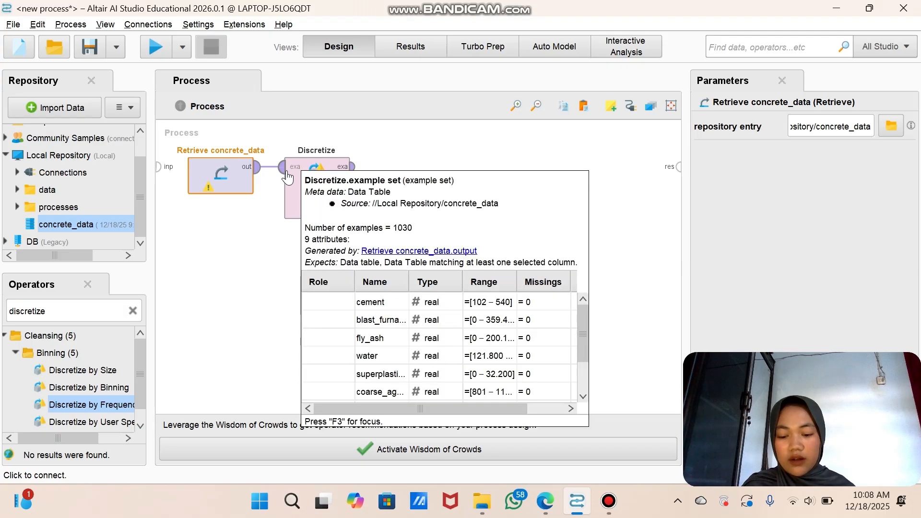
# Step: Add a Set Role operator after Discretize and connect the Discretize example set output to its input
pyautogui.click(133, 311)
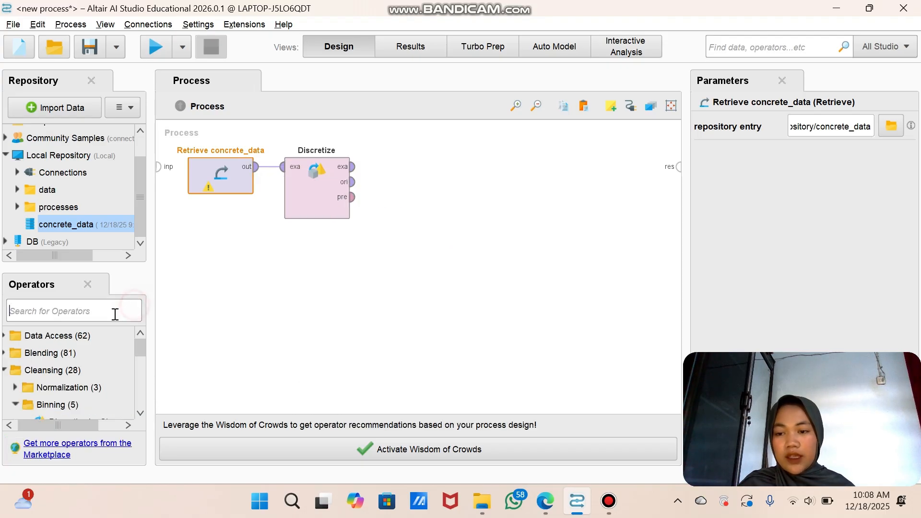
pyautogui.click(114, 312)
pyautogui.write('se')
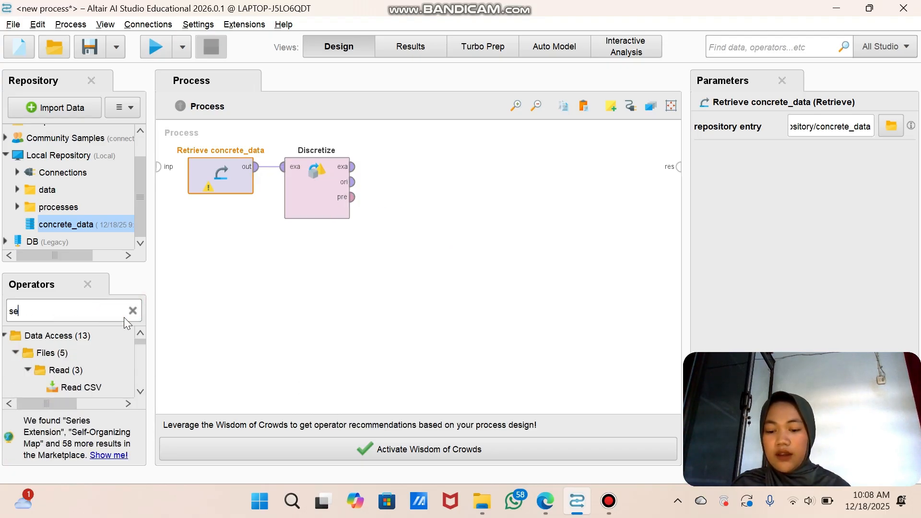
pyautogui.write('t rol')
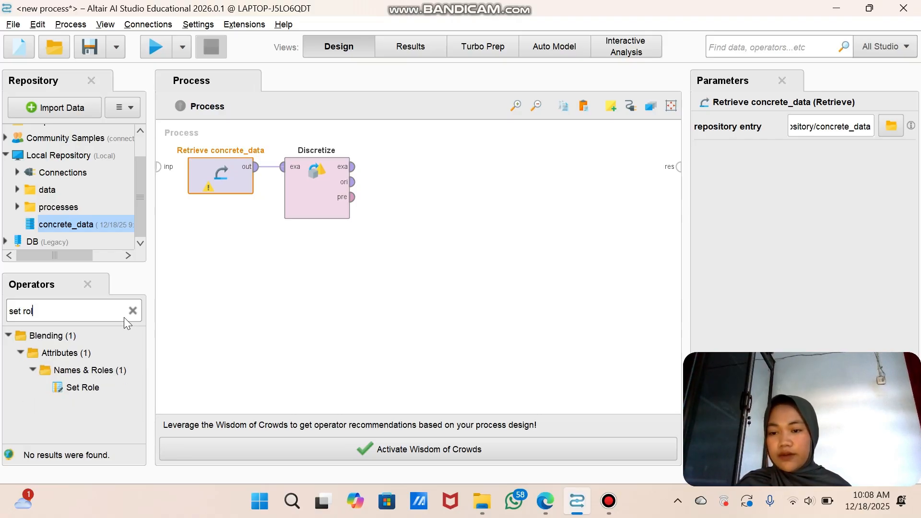
pyautogui.moveTo(84, 387); pyautogui.dragTo(414, 166)
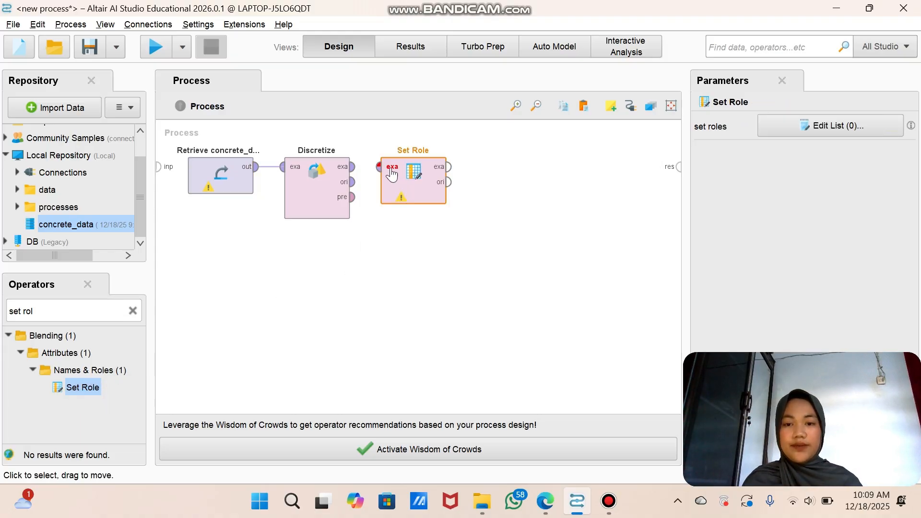
pyautogui.click(354, 169)
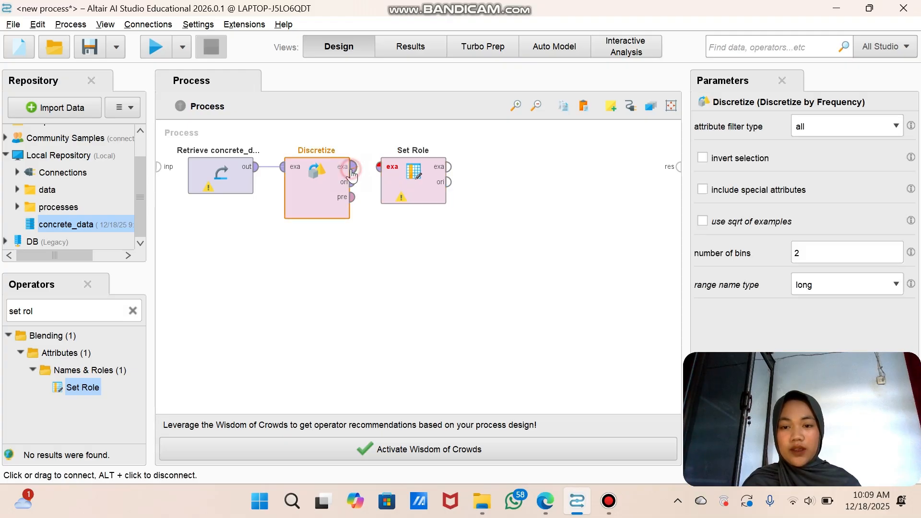
pyautogui.click(379, 167)
# Step: Assign the target role label to the attribute concrete_compressive_strength in the Set Role operator
pyautogui.click(412, 181)
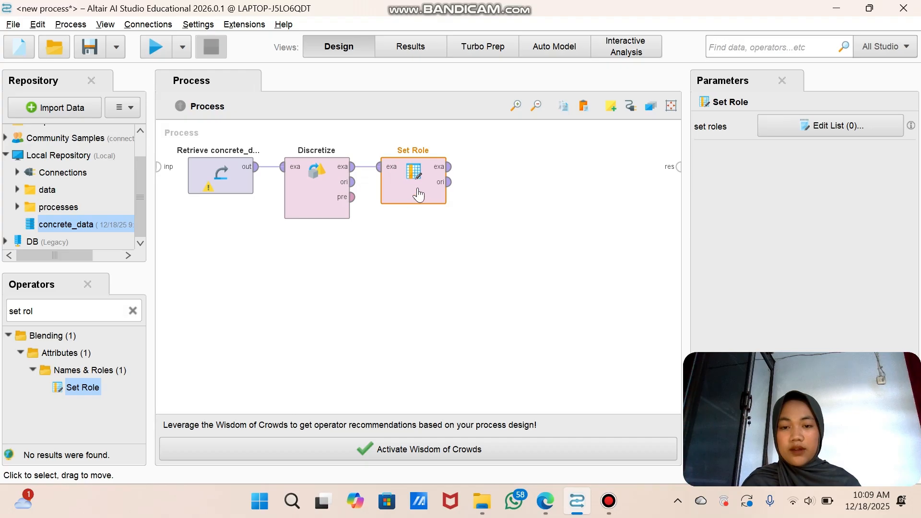
pyautogui.doubleClick(414, 168)
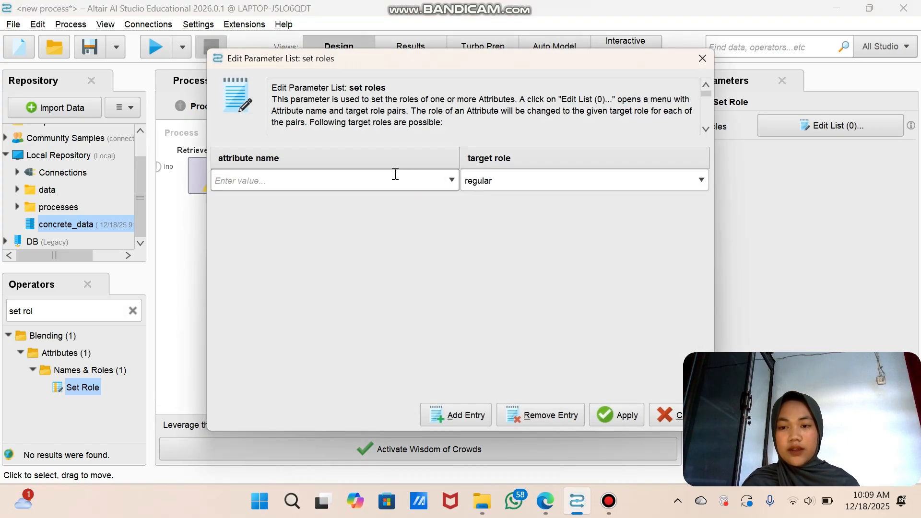
pyautogui.click(311, 181)
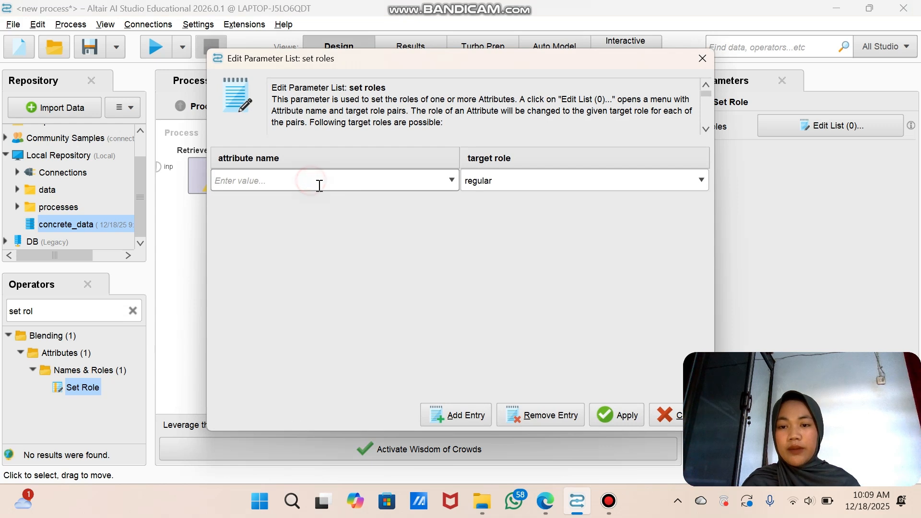
pyautogui.click(452, 180)
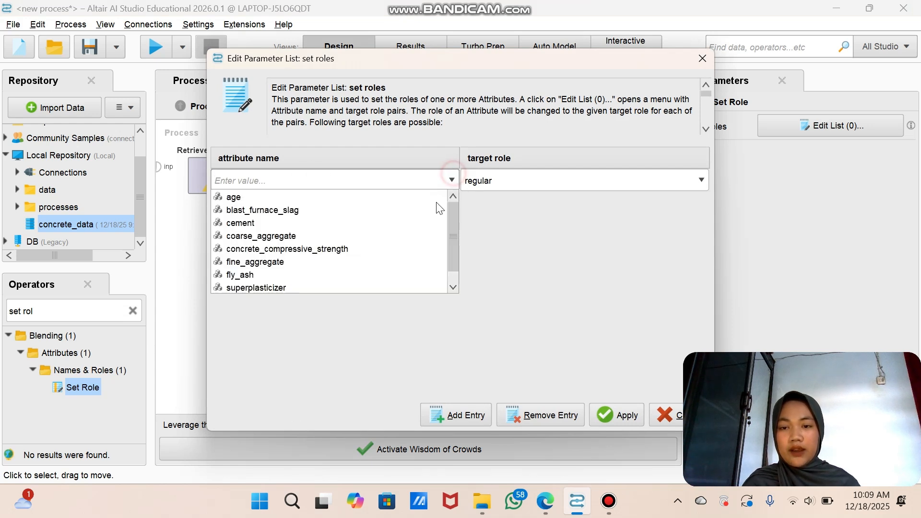
pyautogui.click(400, 248)
pyautogui.click(539, 183)
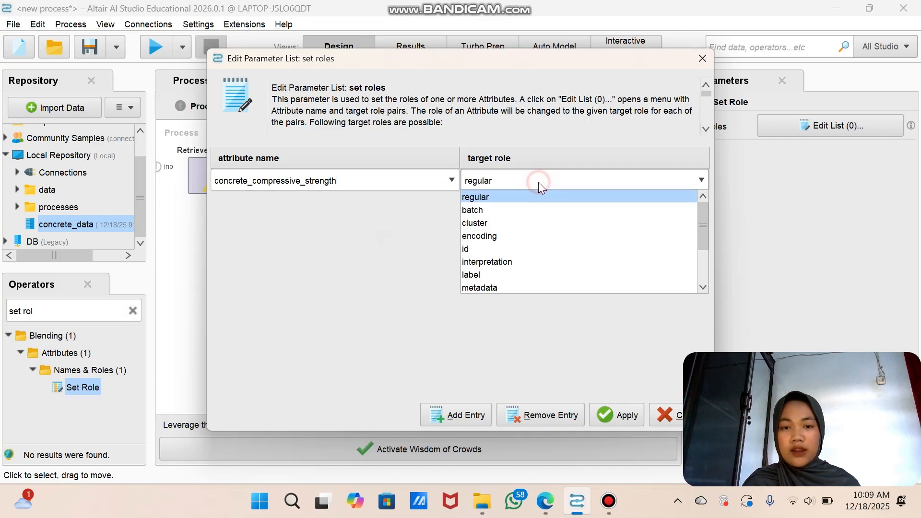
pyautogui.click(481, 274)
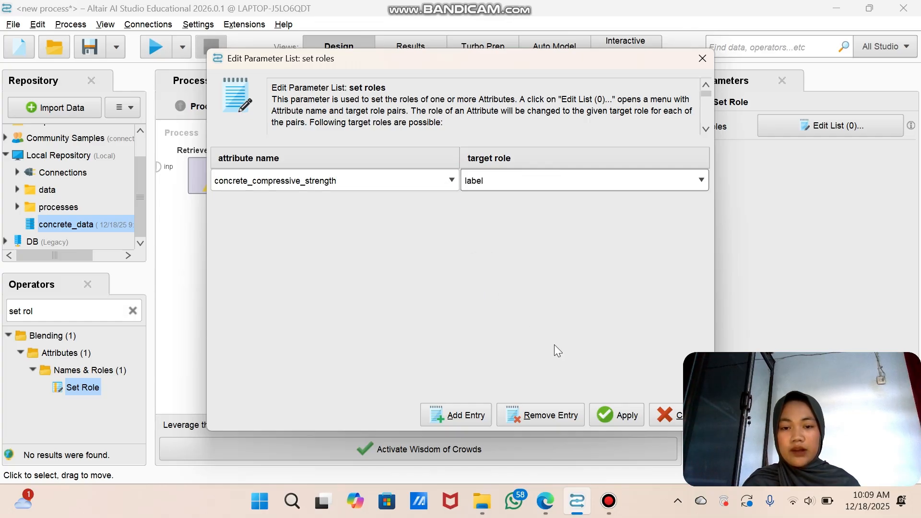
pyautogui.click(618, 415)
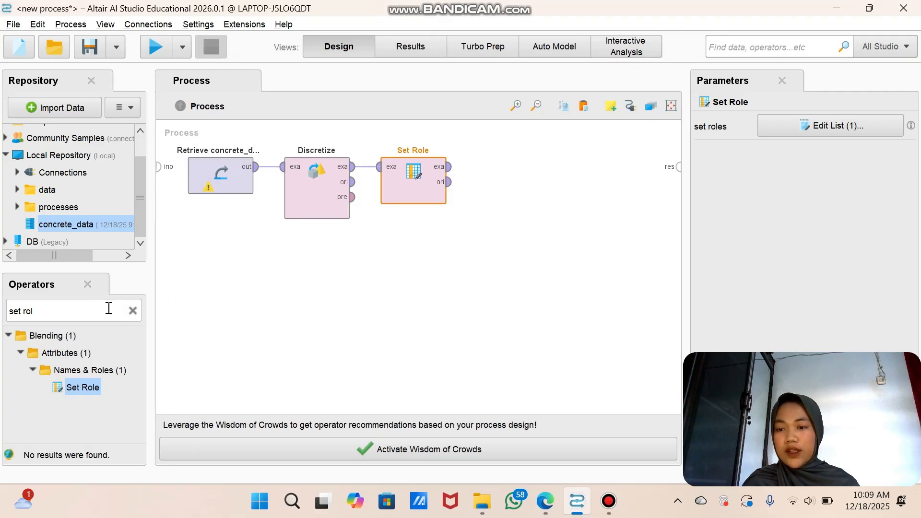
# Step: Add a Multiply operator after Set Role and connect the Set Role example set output to its input
pyautogui.click(132, 311)
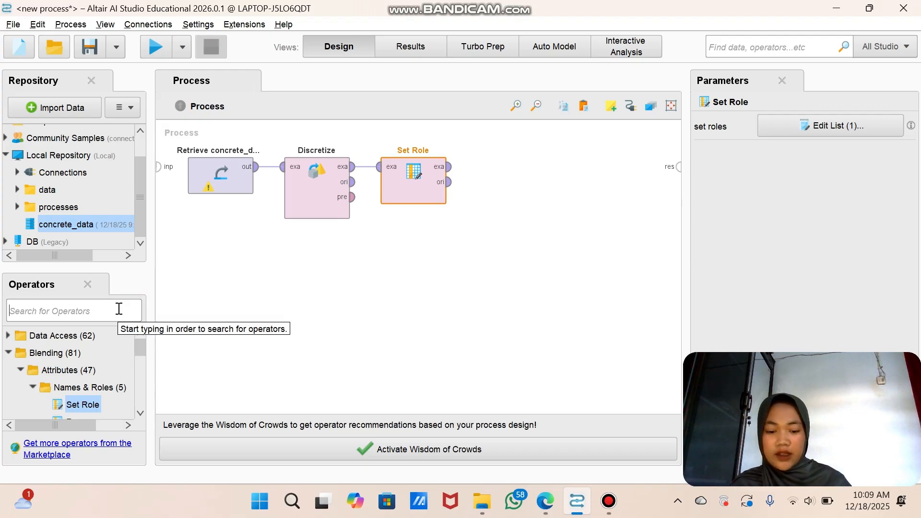
pyautogui.write('multi')
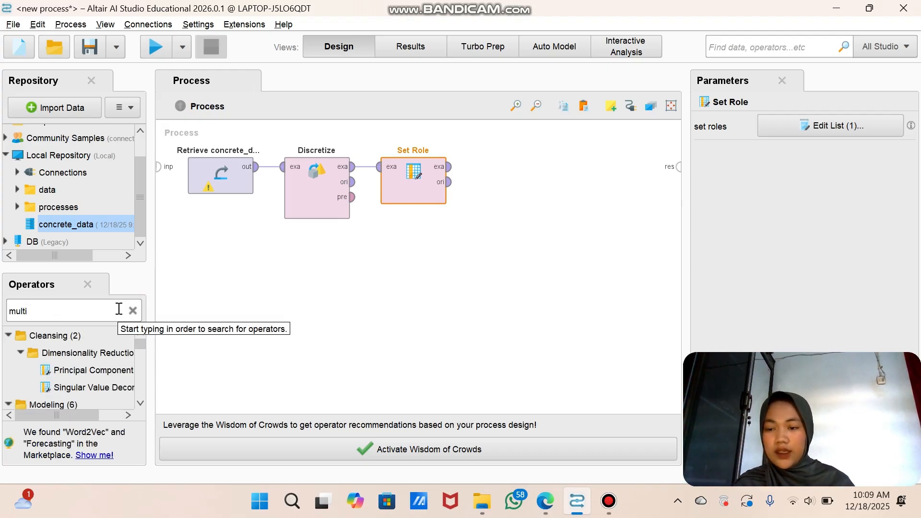
pyautogui.write('ply')
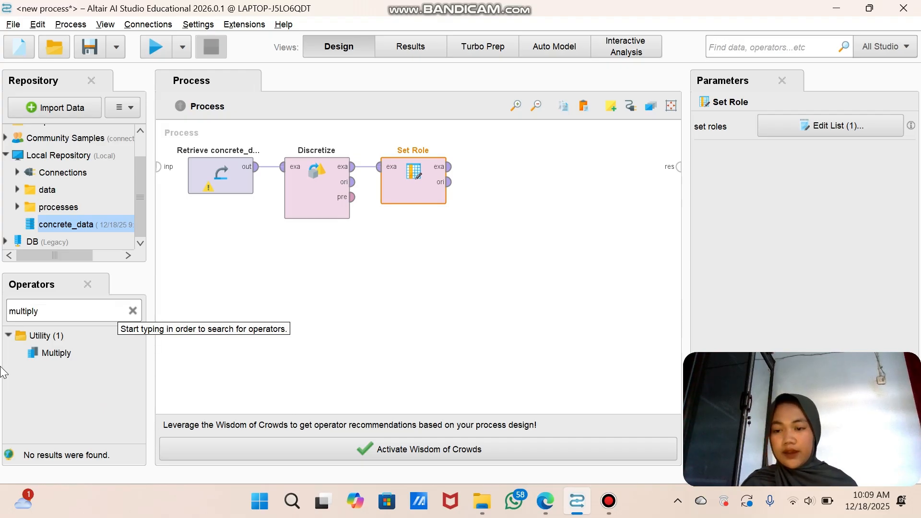
pyautogui.moveTo(54, 353); pyautogui.dragTo(509, 165)
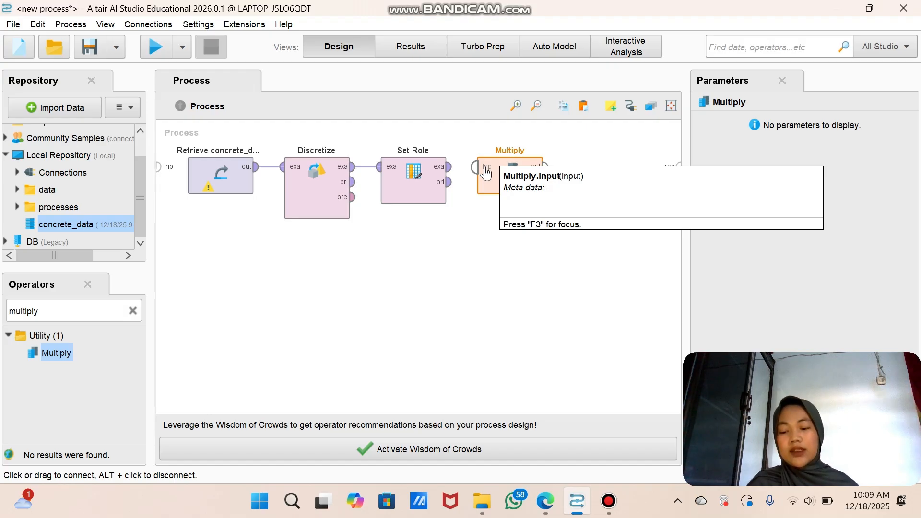
pyautogui.click(453, 169)
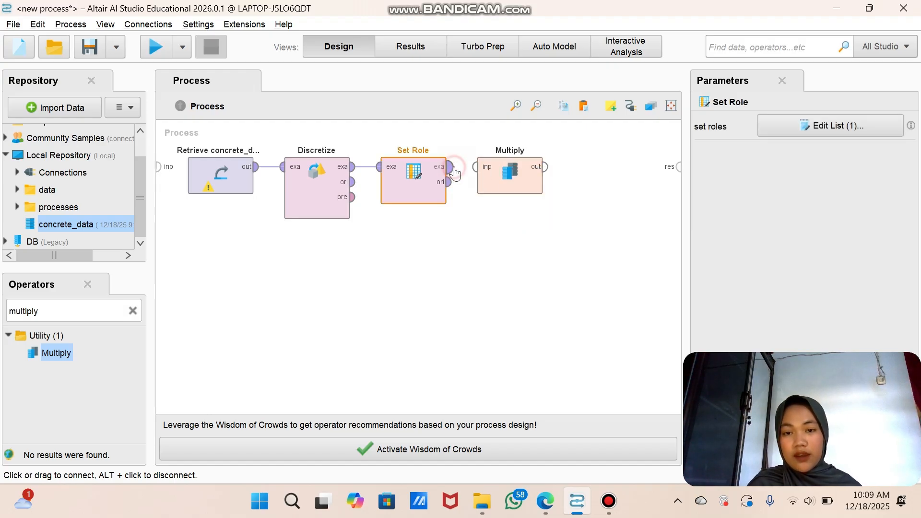
pyautogui.click(483, 173)
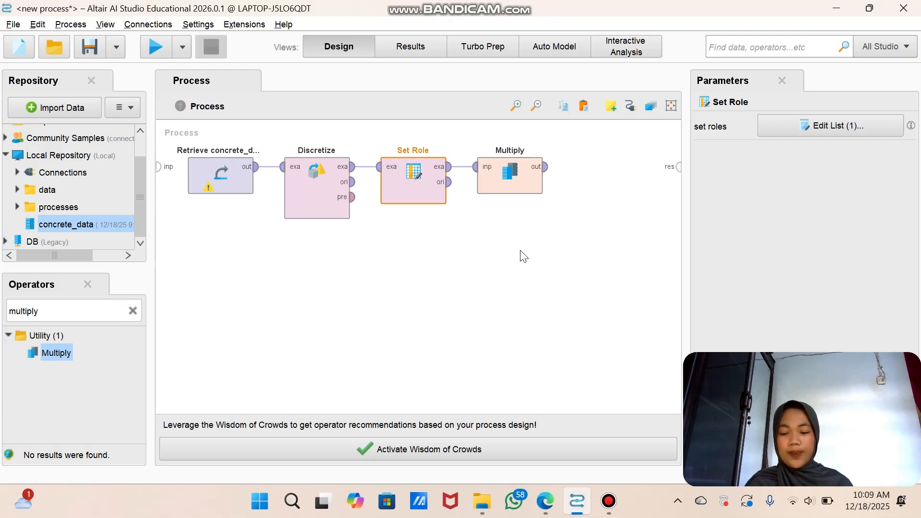
# Step: Add three Cross Validation operators and connect the Multiply output to the example set input of the first one, placed beside Multiply
pyautogui.click(132, 311)
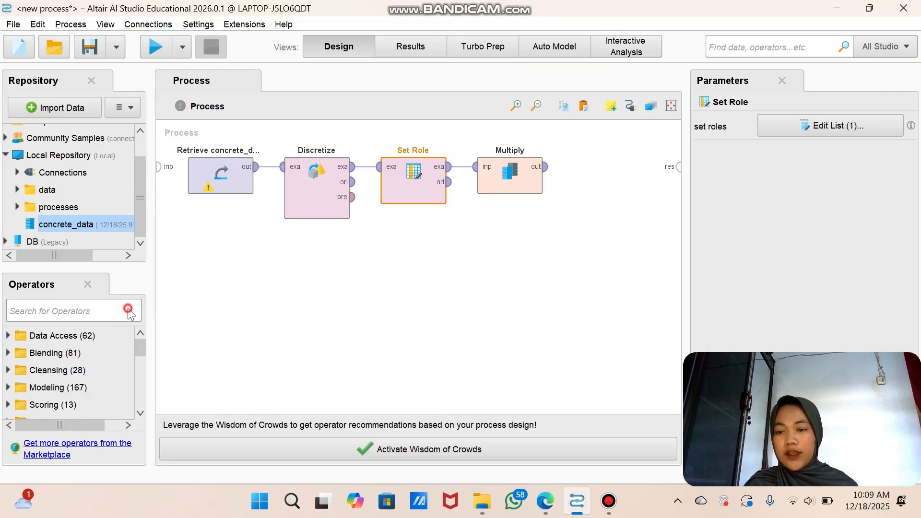
pyautogui.write('cr')
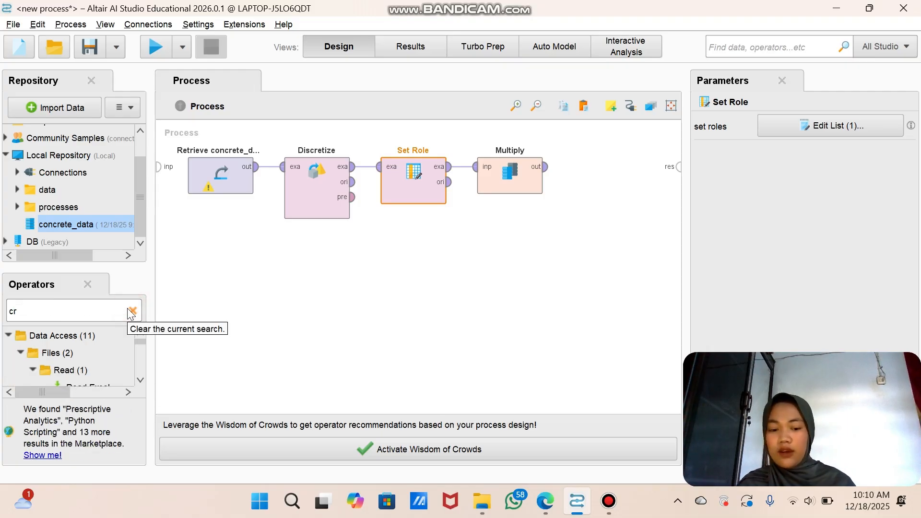
pyautogui.write('oss val')
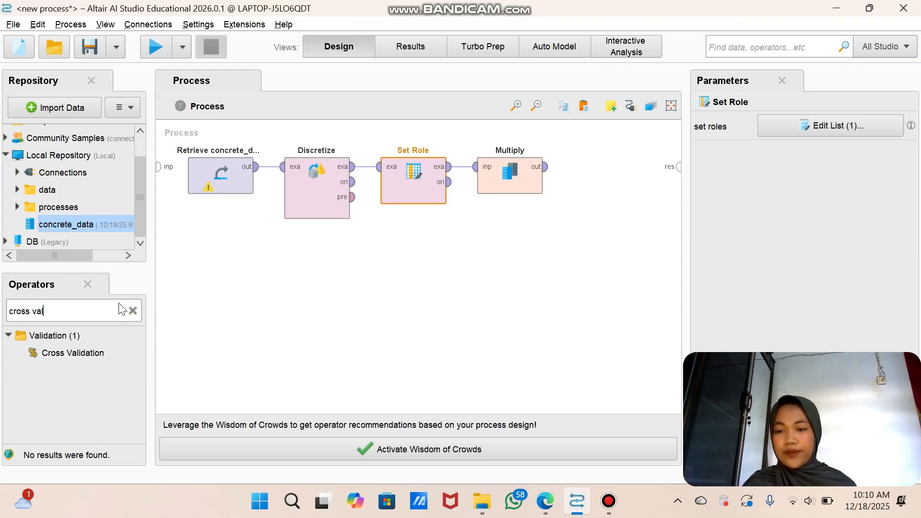
pyautogui.moveTo(94, 355); pyautogui.dragTo(391, 239)
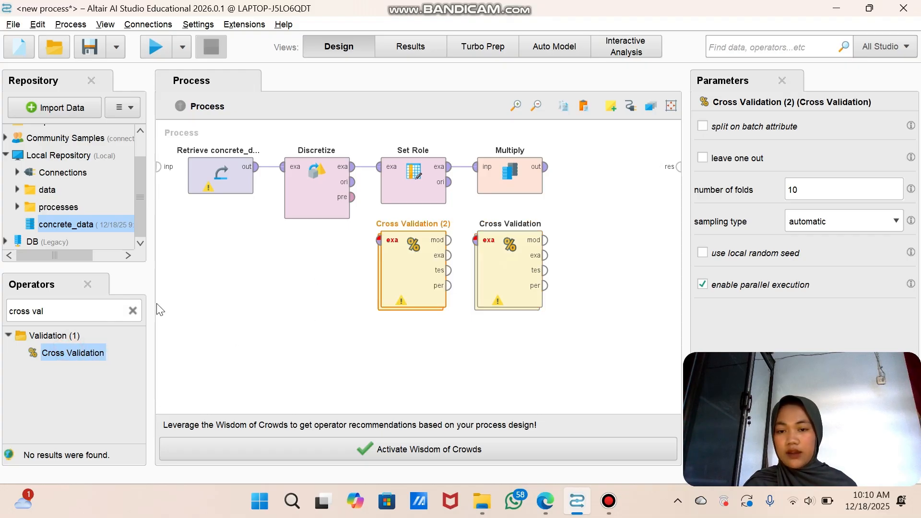
pyautogui.moveTo(286, 271); pyautogui.dragTo(247, 277)
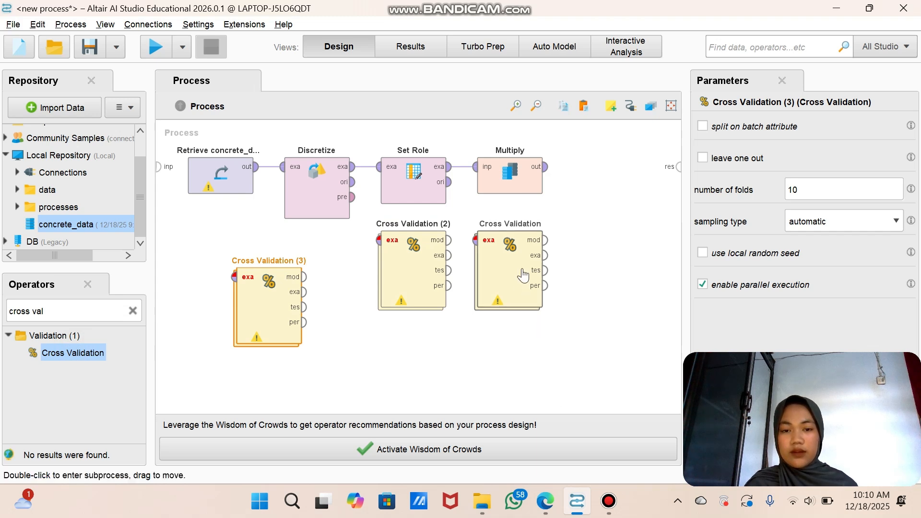
pyautogui.moveTo(525, 267); pyautogui.dragTo(612, 212)
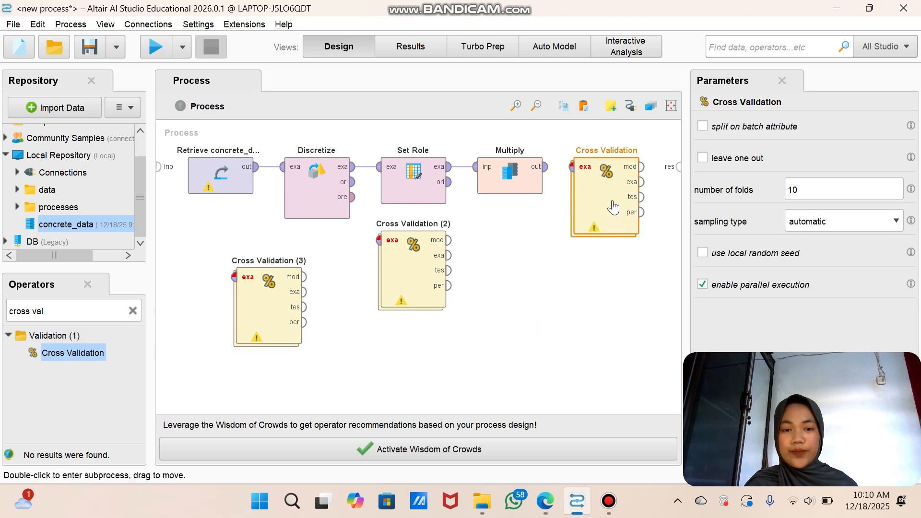
pyautogui.click(548, 167)
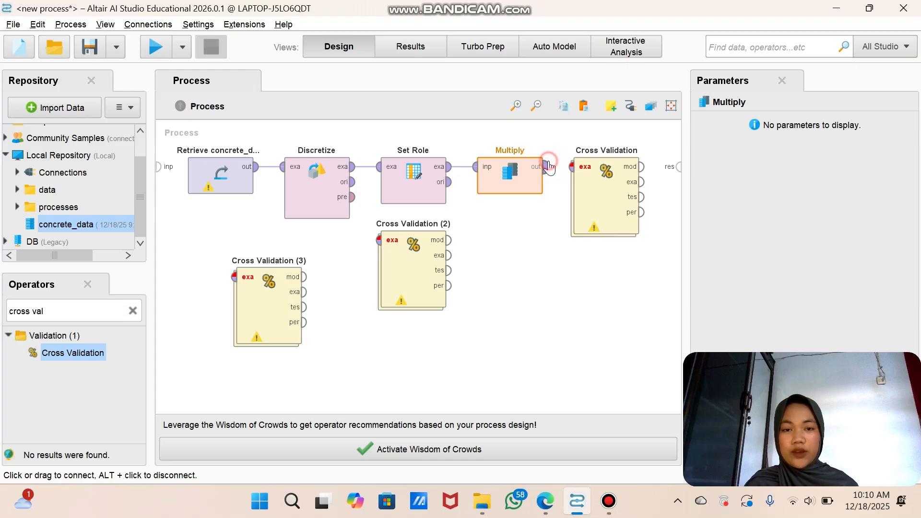
pyautogui.click(572, 168)
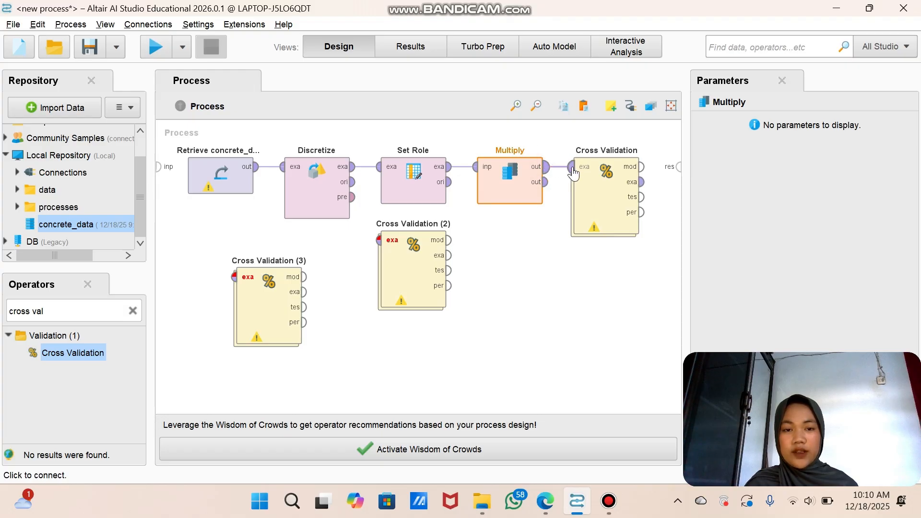
# Step: Inside the first Cross Validation, add a Decision Tree to Training and connect it between the training set input and the model output
pyautogui.doubleClick(595, 205)
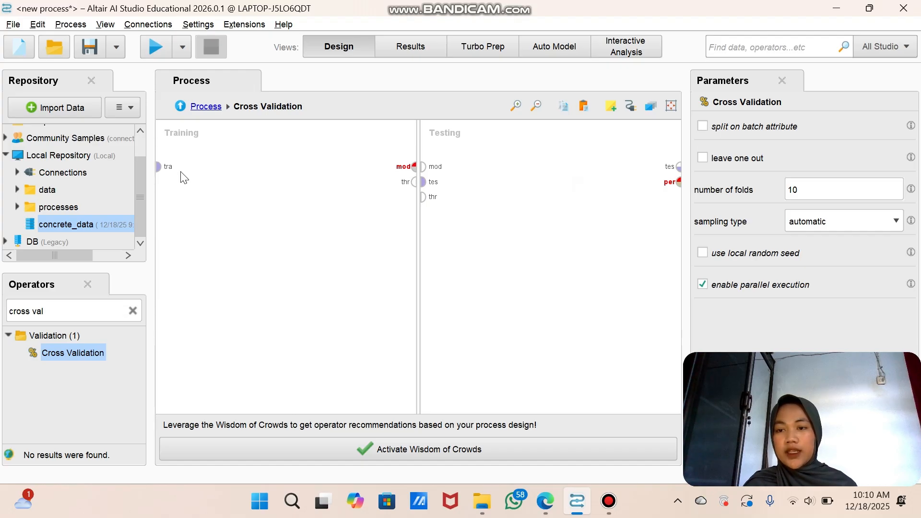
pyautogui.click(128, 309)
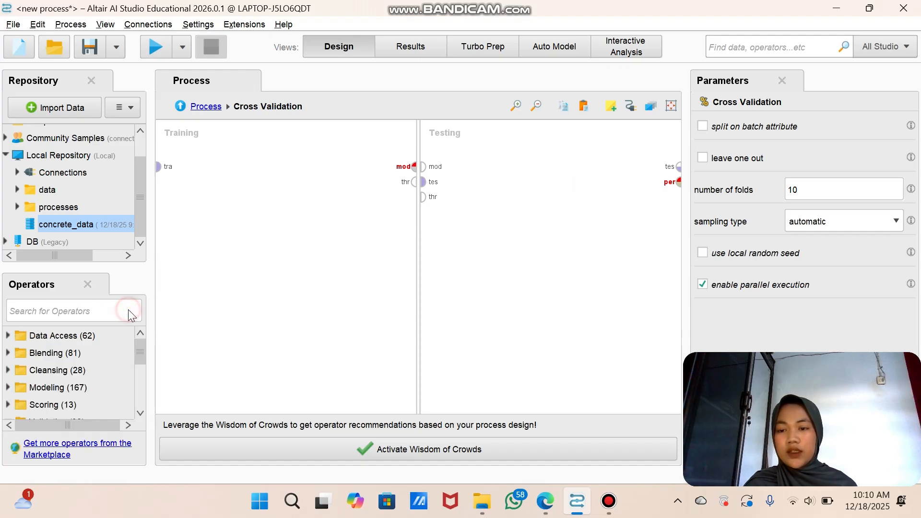
pyautogui.write('decis')
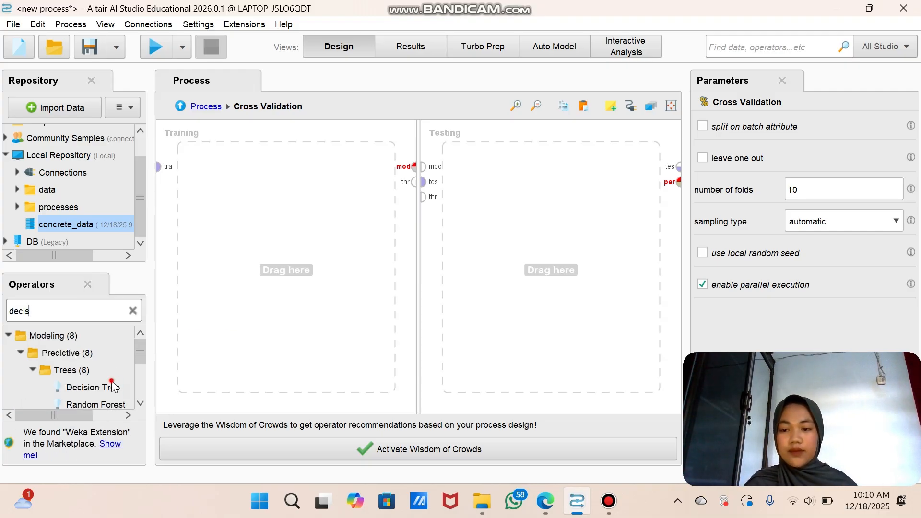
pyautogui.moveTo(113, 384); pyautogui.dragTo(260, 169)
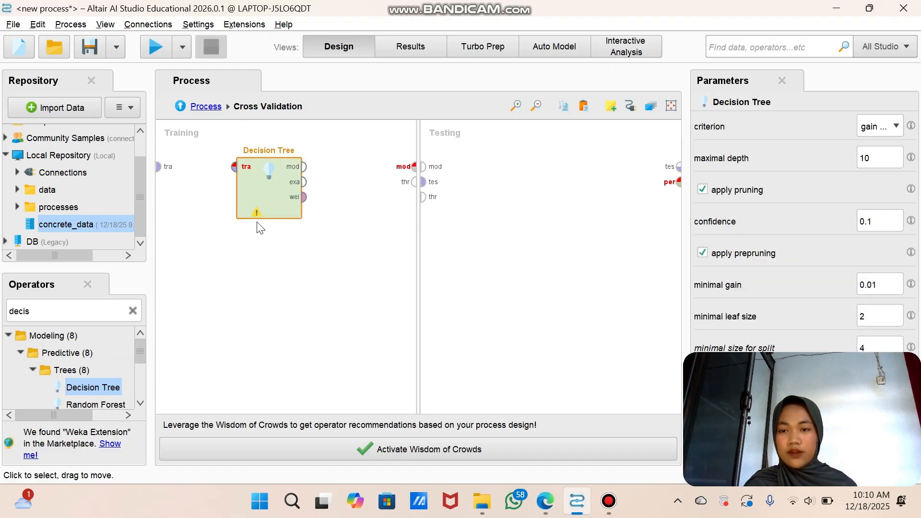
pyautogui.click(160, 167)
pyautogui.click(234, 167)
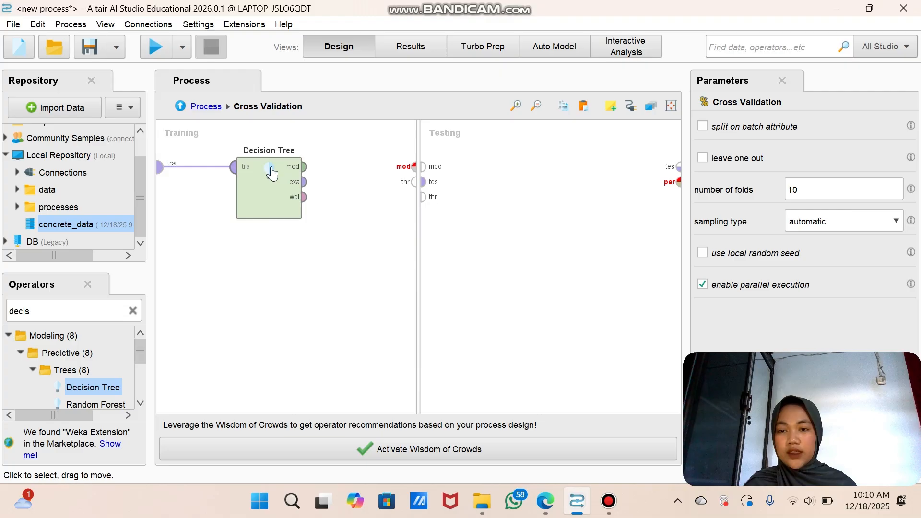
pyautogui.click(303, 167)
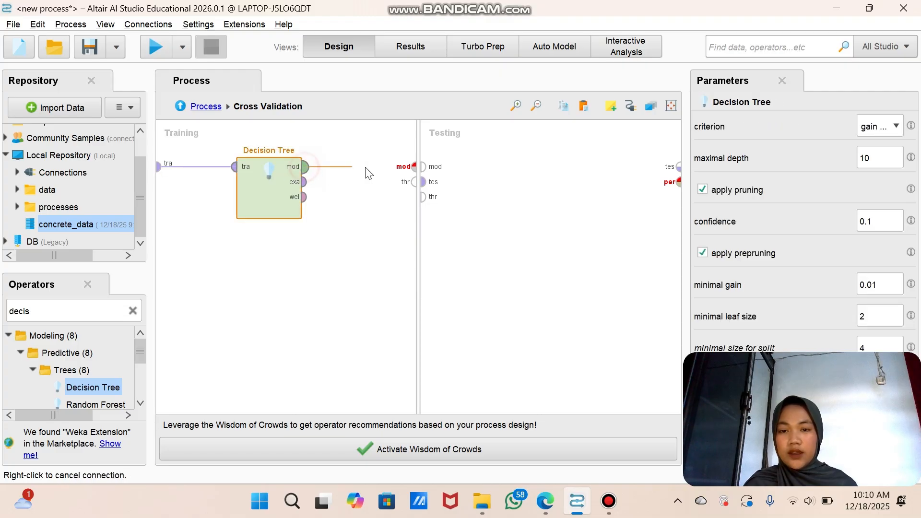
pyautogui.click(411, 168)
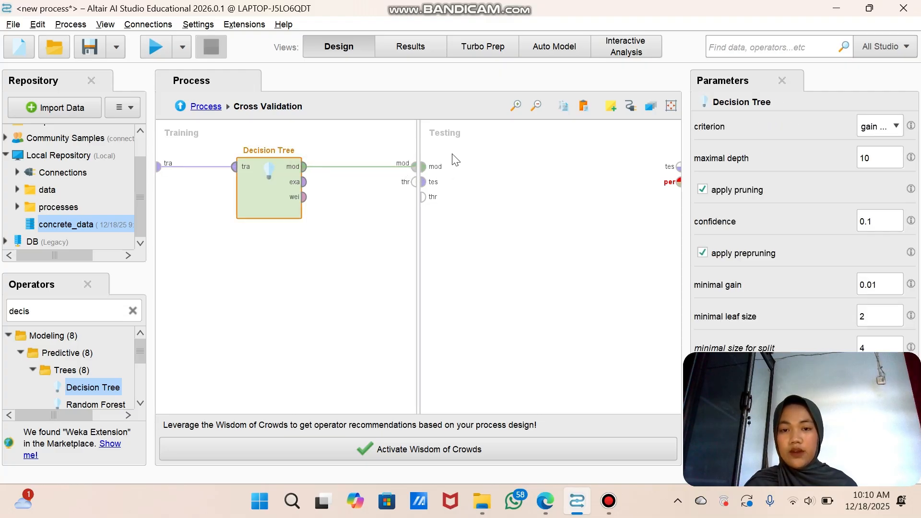
# Step: Add an Apply Model operator to the Testing subprocess of the Cross Validation
pyautogui.click(130, 309)
pyautogui.write('a')
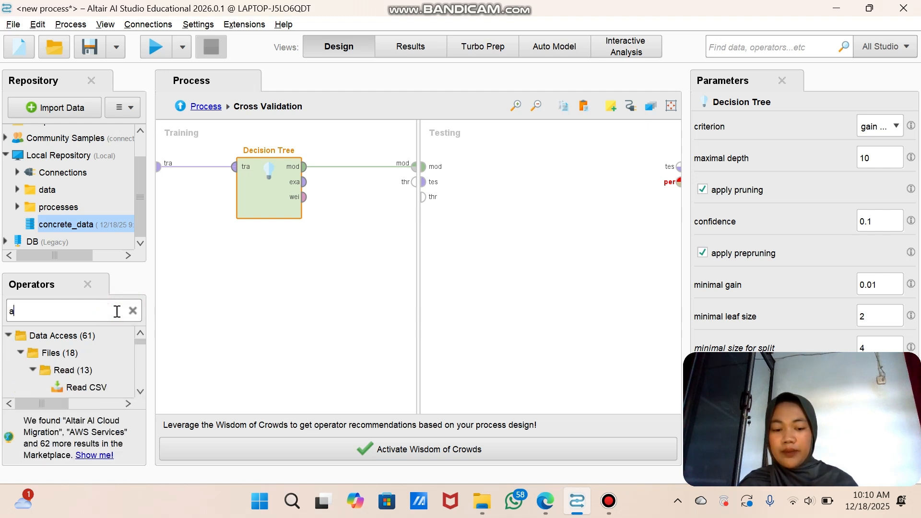
pyautogui.write('pply m')
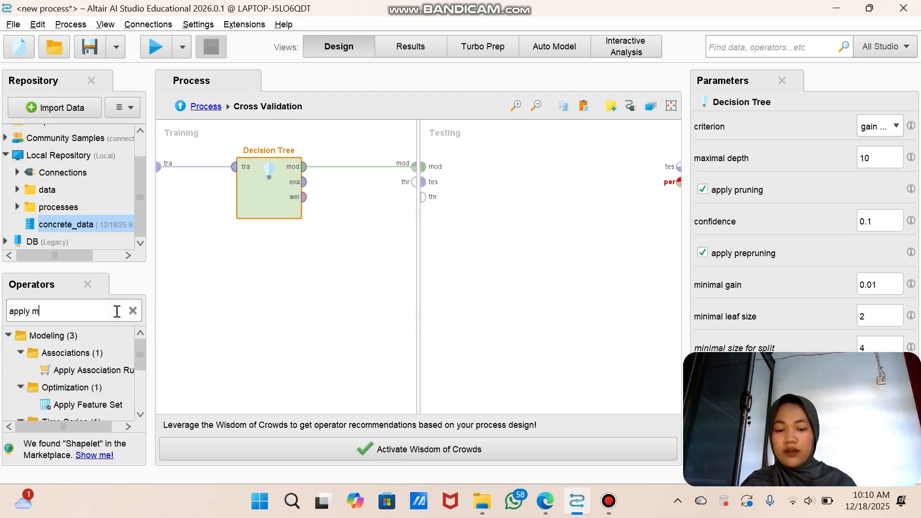
pyautogui.write('o')
pyautogui.moveTo(72, 423); pyautogui.dragTo(479, 157)
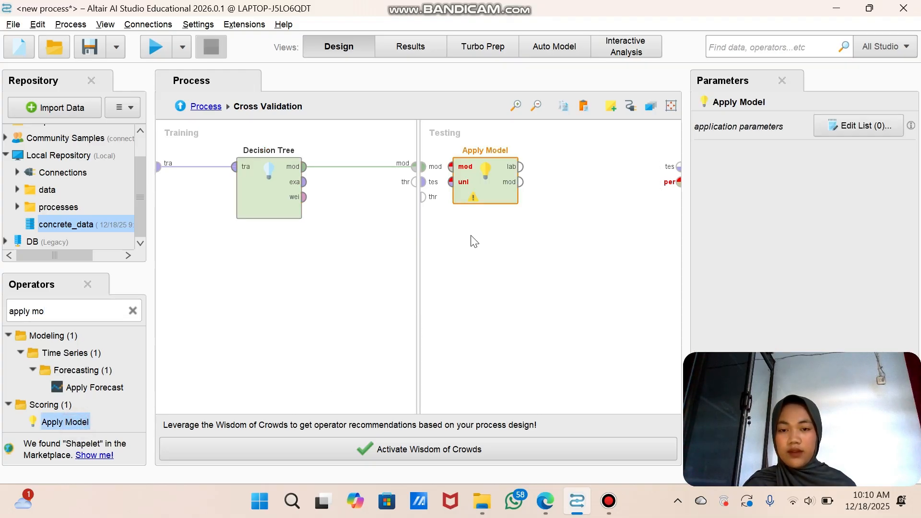
# Step: Add a Performance (Classification) operator after Apply Model in the Testing subprocess
pyautogui.click(133, 311)
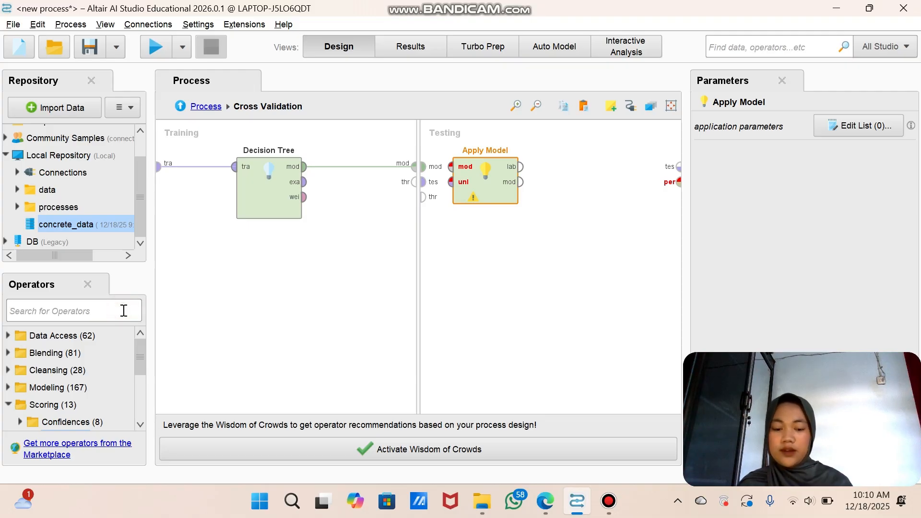
pyautogui.write('perfor')
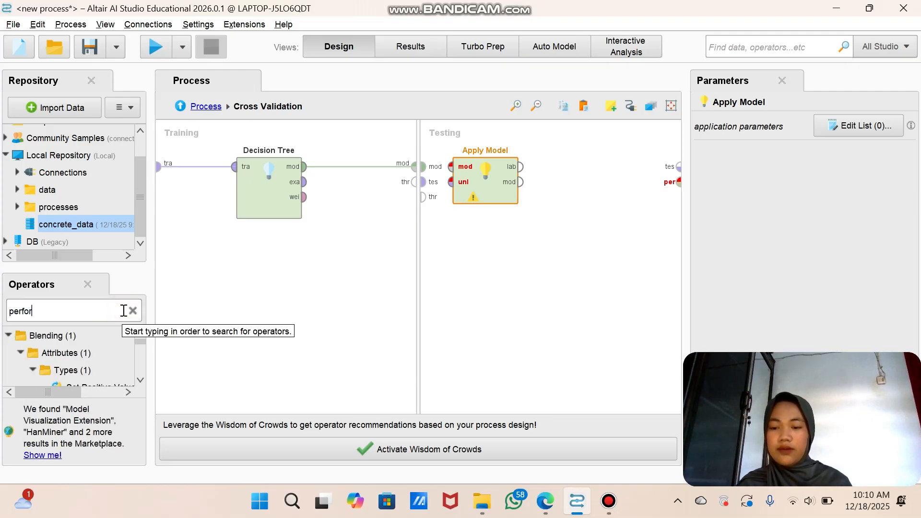
pyautogui.write('mance')
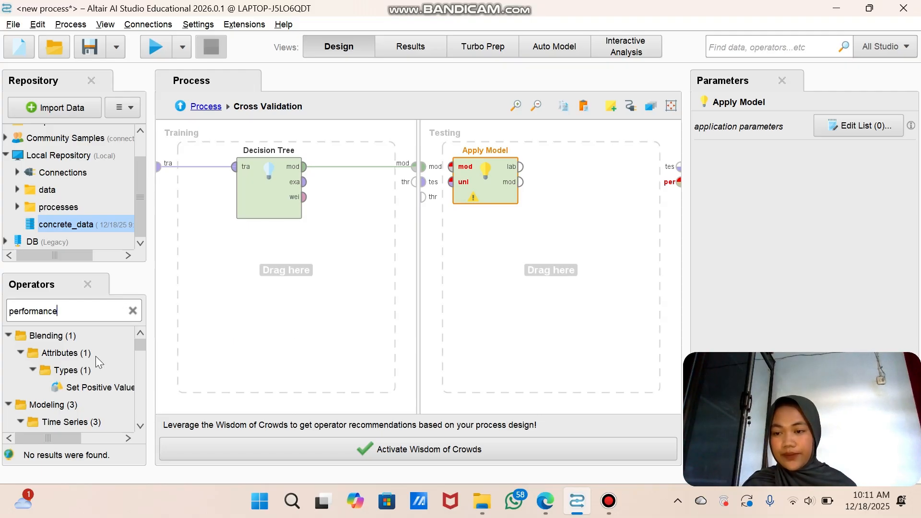
pyautogui.scroll(-3, 95, 356)
pyautogui.scroll(-3, 97, 346)
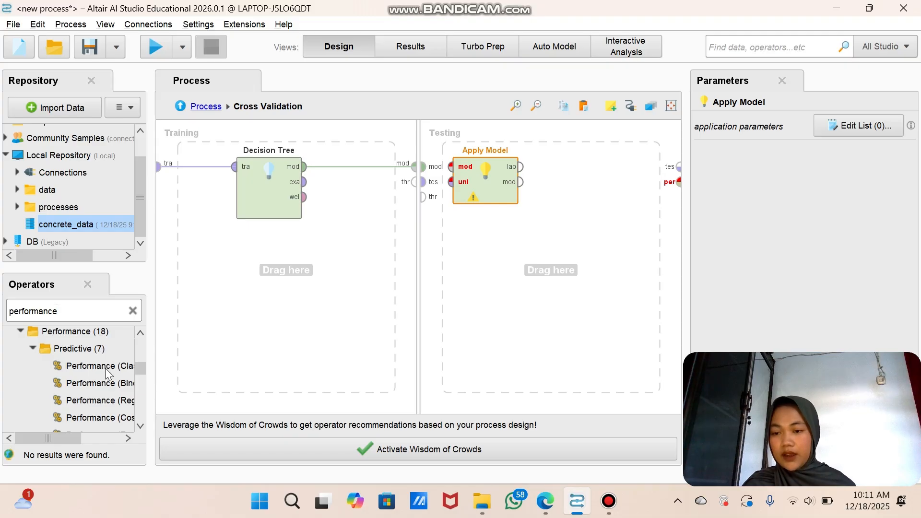
pyautogui.moveTo(106, 370); pyautogui.dragTo(581, 180)
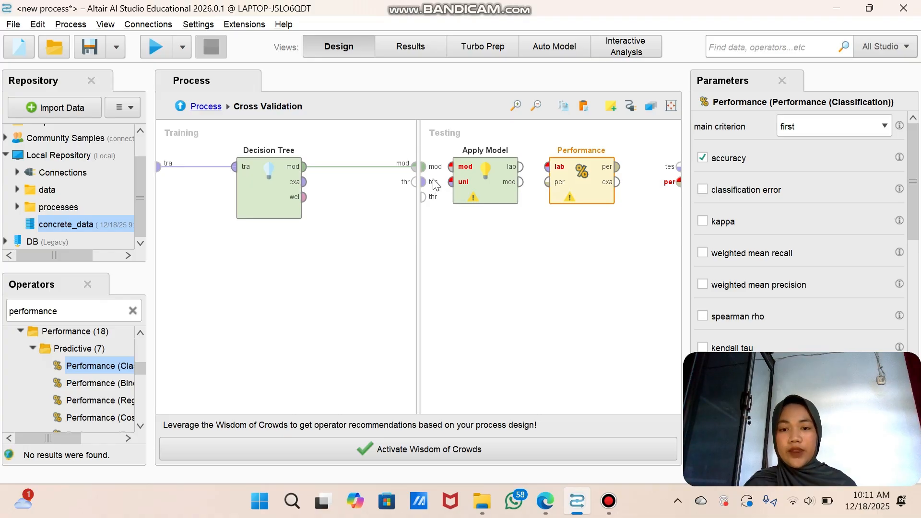
# Step: Wire the Testing subprocess: model and test set into Apply Model, its labelled data into Performance, and the performance result to the performance output
pyautogui.click(423, 167)
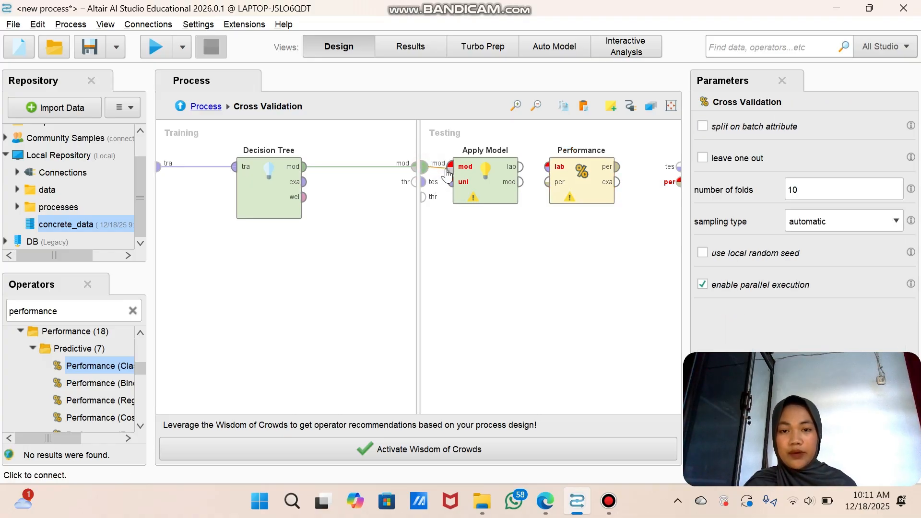
pyautogui.click(448, 168)
pyautogui.click(423, 181)
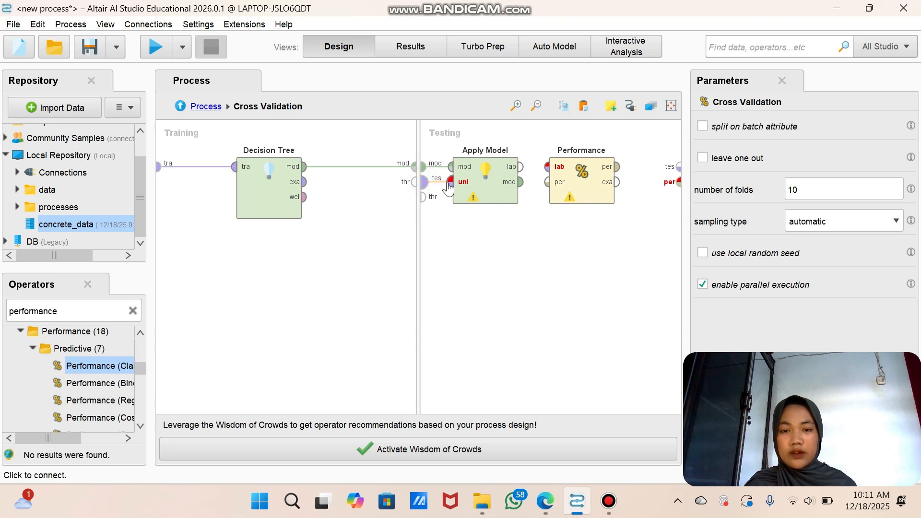
pyautogui.click(450, 182)
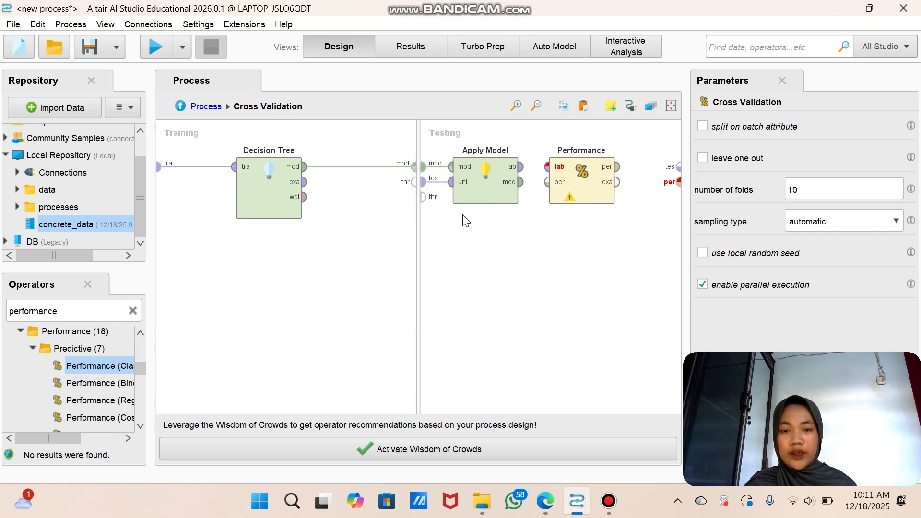
pyautogui.click(524, 168)
pyautogui.click(547, 167)
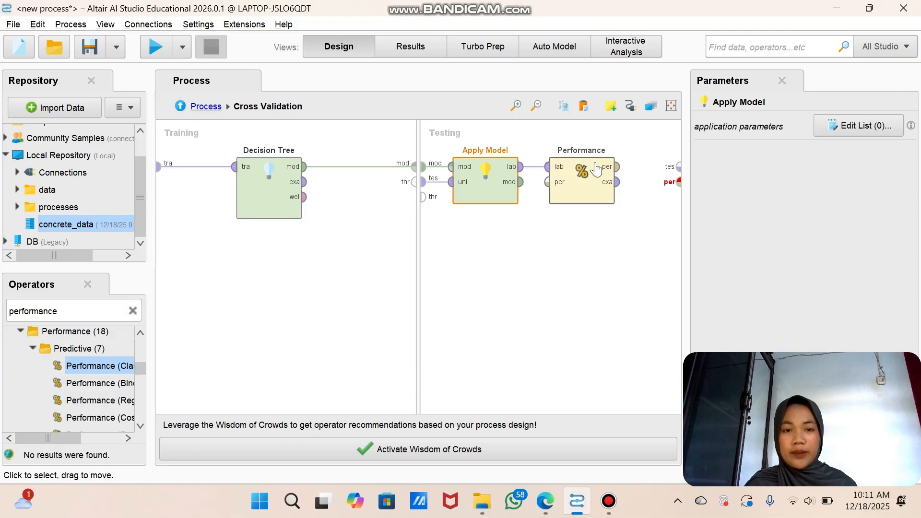
pyautogui.click(616, 167)
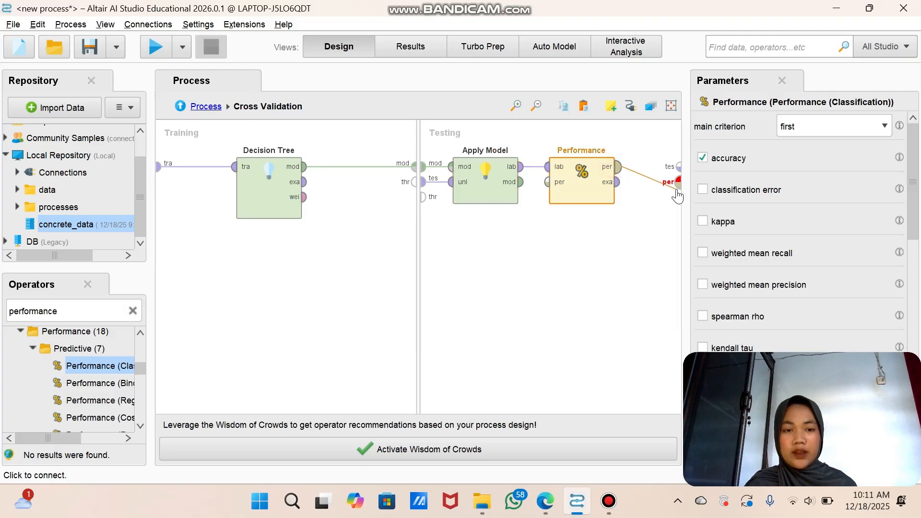
pyautogui.click(677, 182)
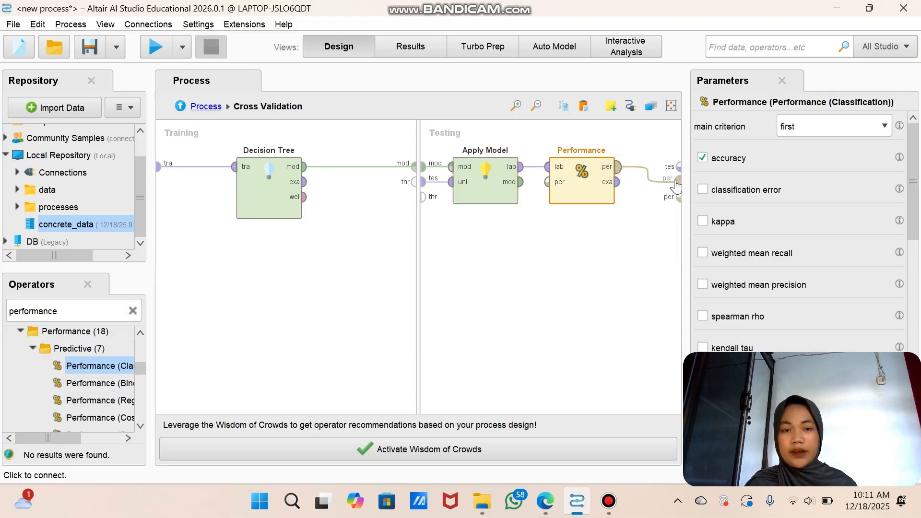
# Step: Return to the main process, place Cross Validation (2) below the first one and connect Multiply's second output to its example set input
pyautogui.click(609, 222)
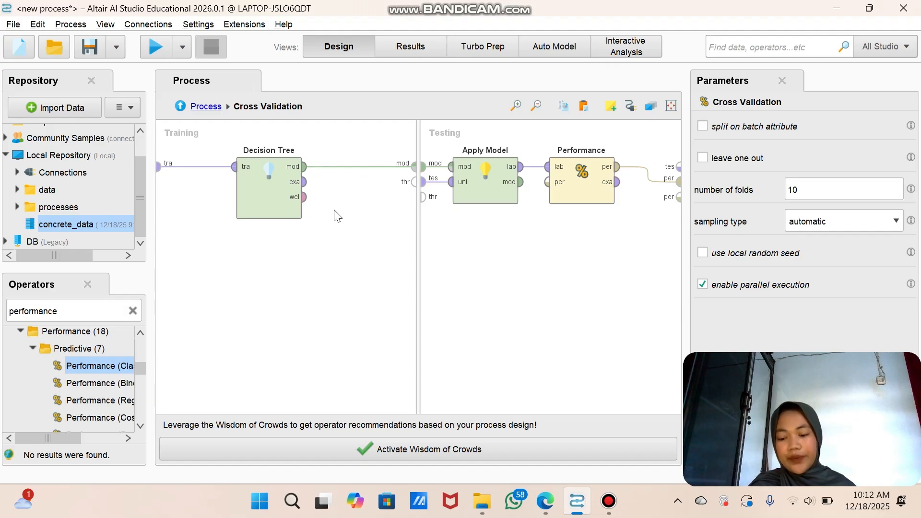
pyautogui.click(209, 106)
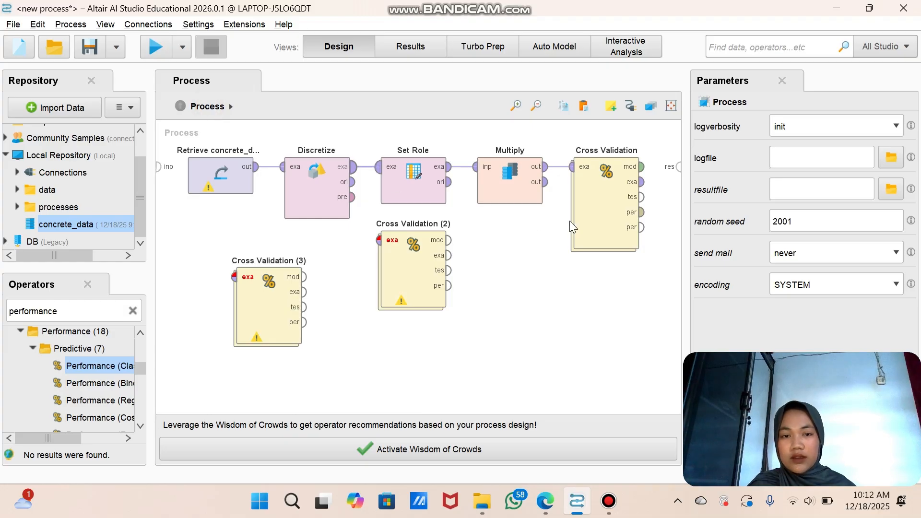
pyautogui.moveTo(403, 269); pyautogui.dragTo(595, 305)
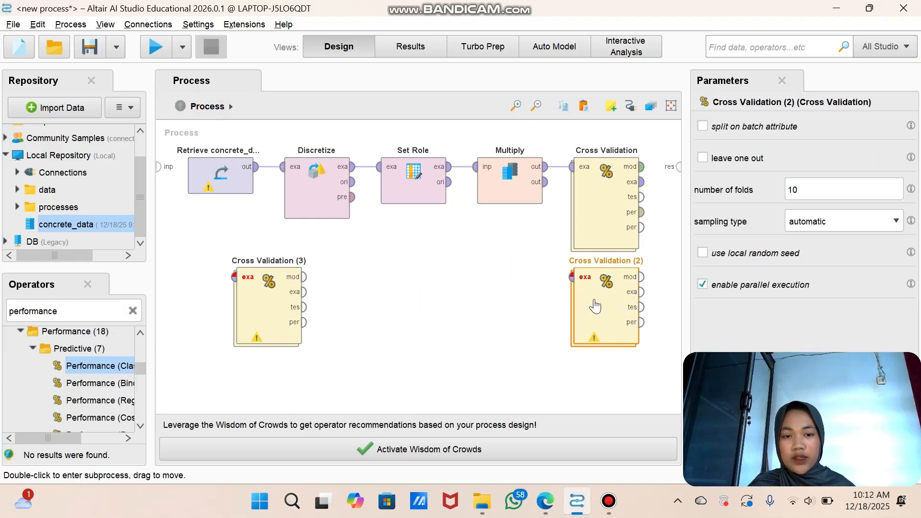
pyautogui.click(553, 183)
pyautogui.click(572, 277)
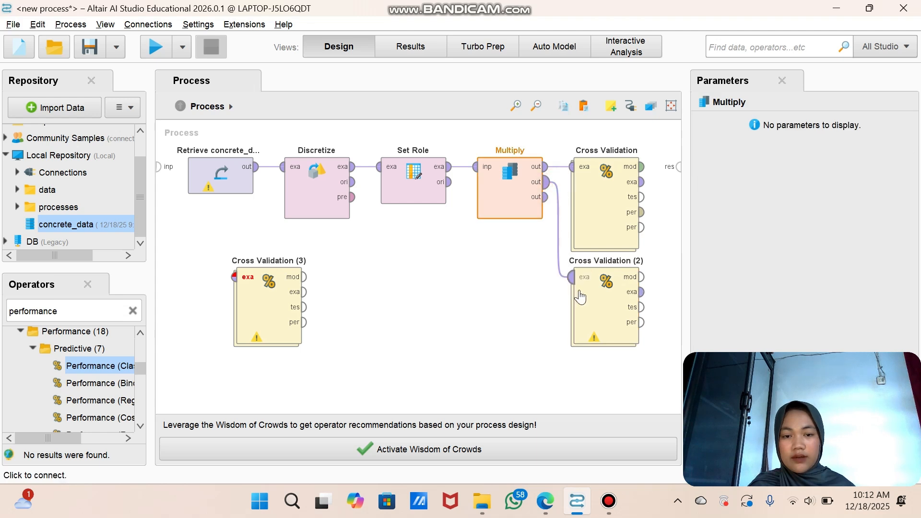
# Step: Open Cross Validation (2) and add a k-NN operator to its Training subprocess
pyautogui.doubleClick(583, 299)
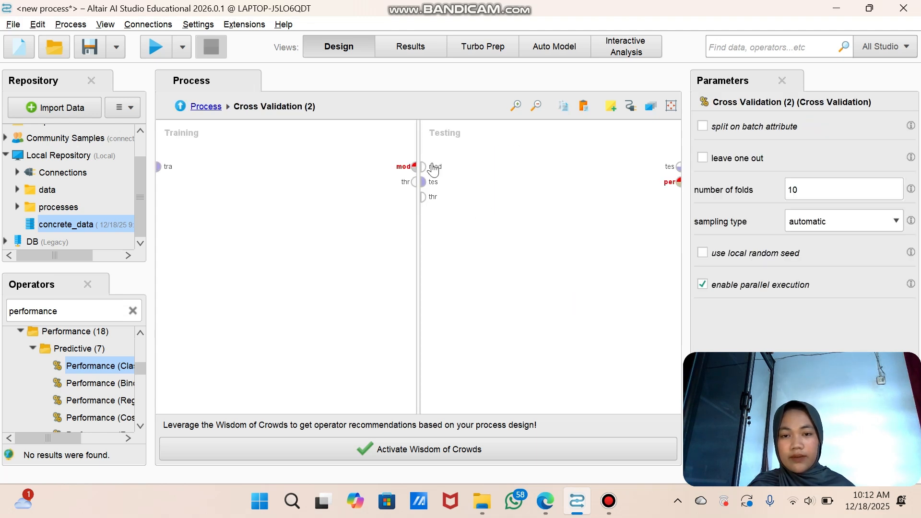
pyautogui.click(132, 311)
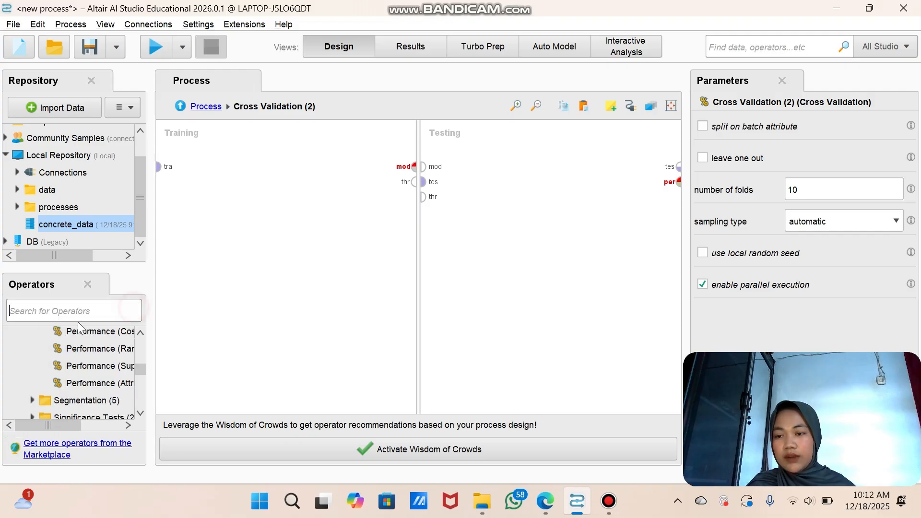
pyautogui.write('knn')
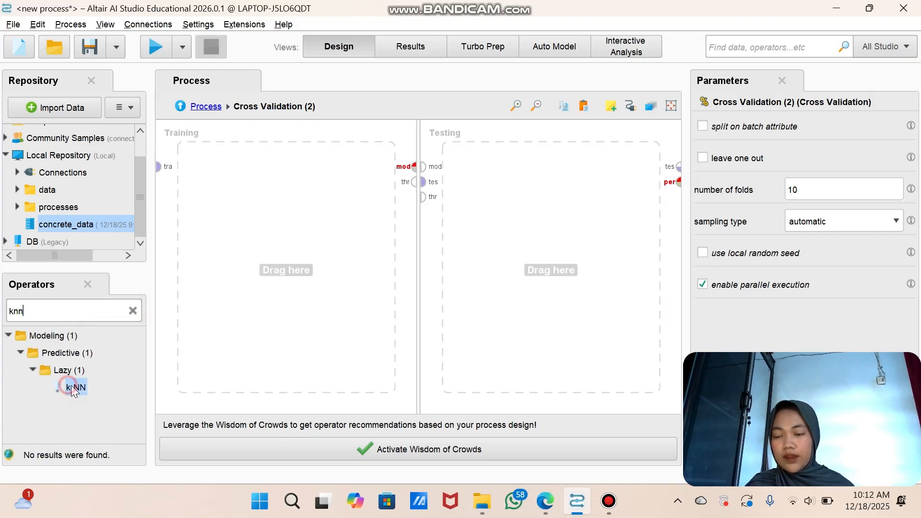
pyautogui.moveTo(74, 388); pyautogui.dragTo(257, 171)
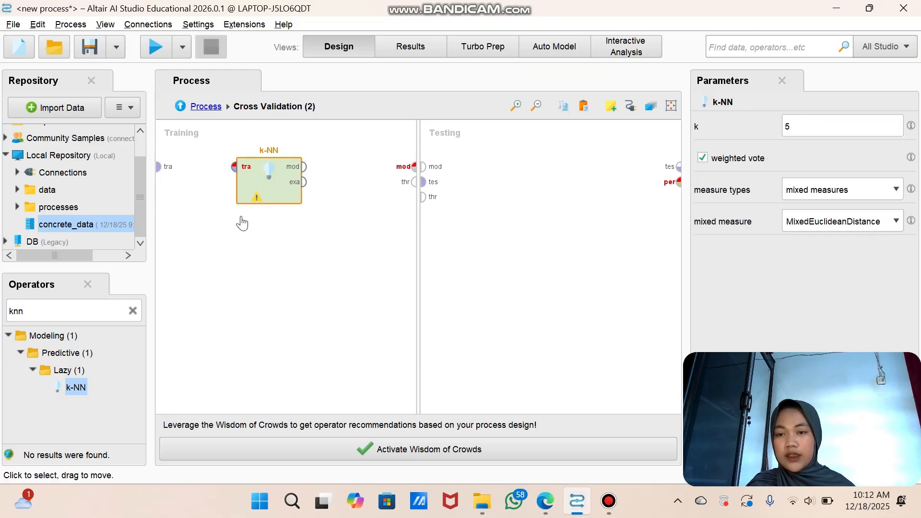
# Step: Add an Apply Model operator to the Testing subprocess of Cross Validation (2)
pyautogui.click(131, 312)
pyautogui.write('aply')
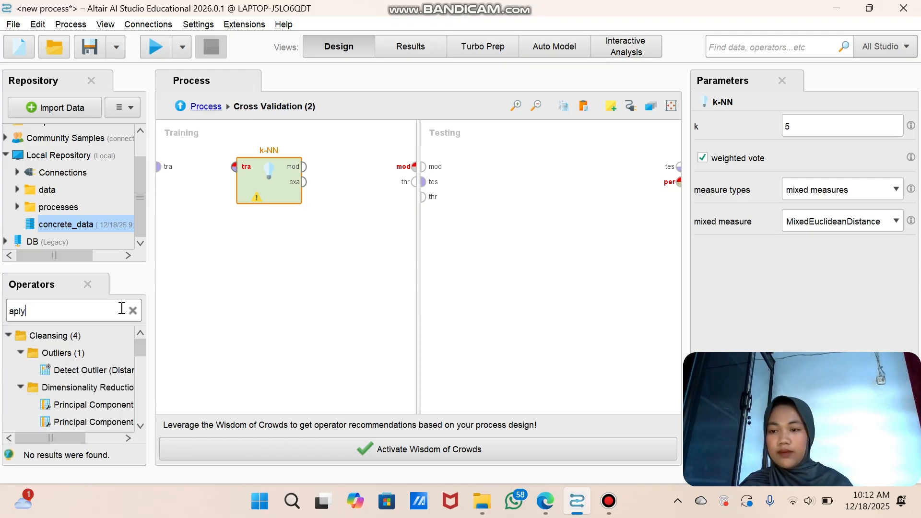
pyautogui.press('BackSpace')
pyautogui.press('BackSpace')
pyautogui.press('BackSpace')
pyautogui.write('pplu')
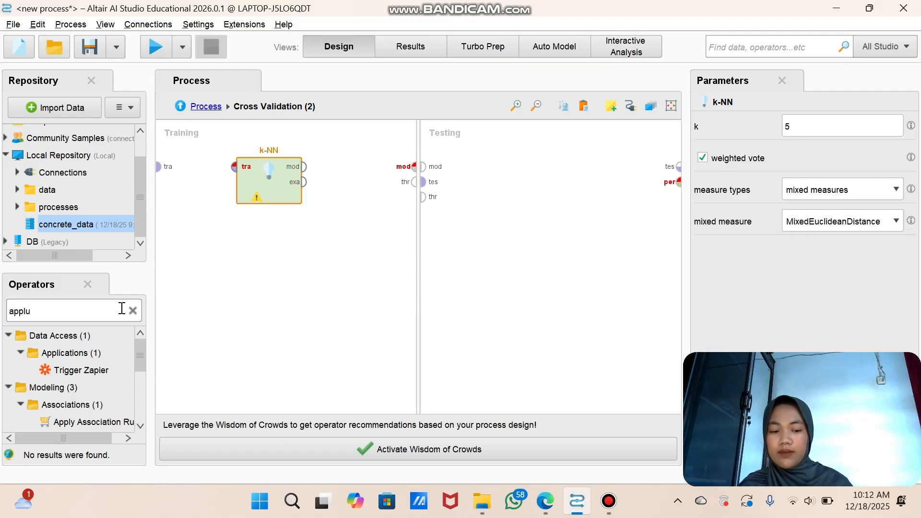
pyautogui.press('BackSpace')
pyautogui.write('y mode')
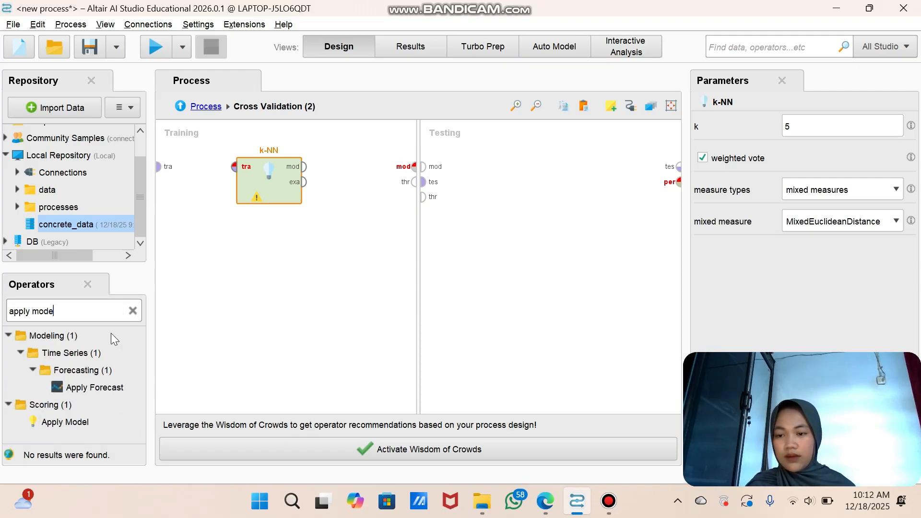
pyautogui.moveTo(65, 423); pyautogui.dragTo(478, 171)
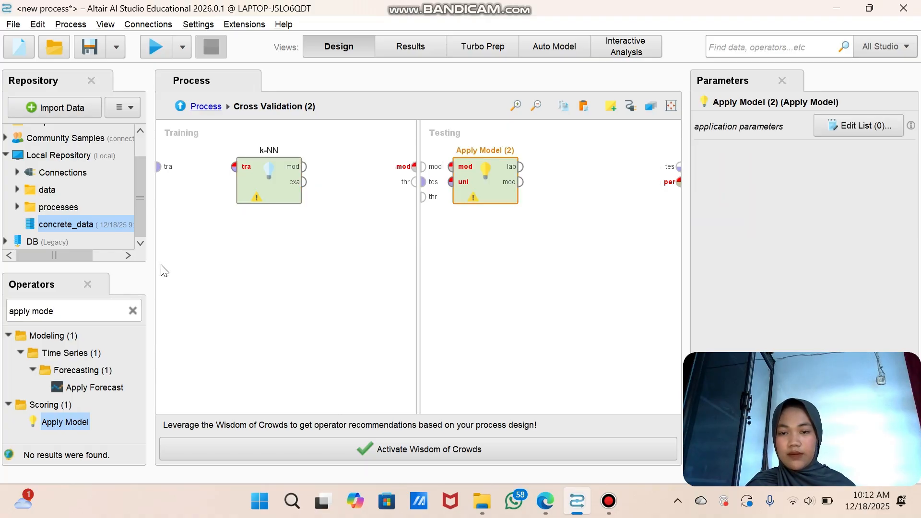
# Step: Add a Performance (Classification) operator after Apply Model in the Testing subprocess of Cross Validation (2)
pyautogui.click(133, 311)
pyautogui.write('p')
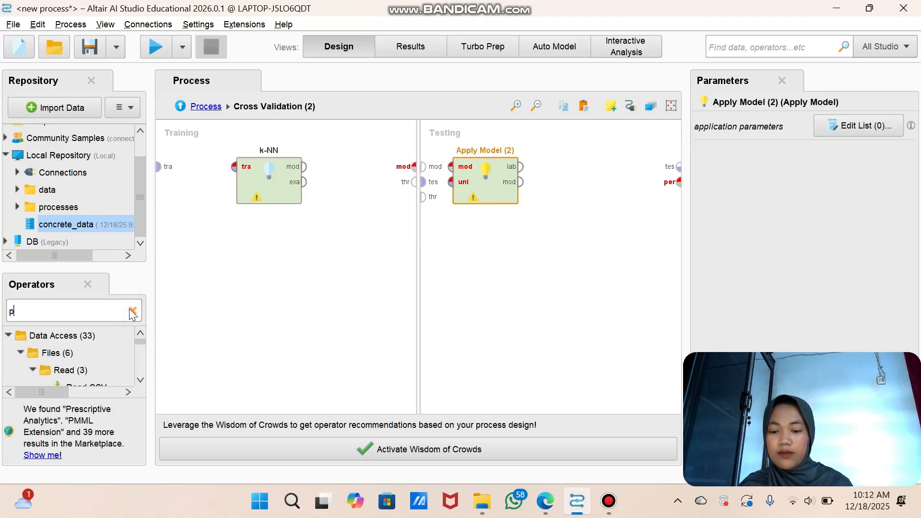
pyautogui.write('erfo')
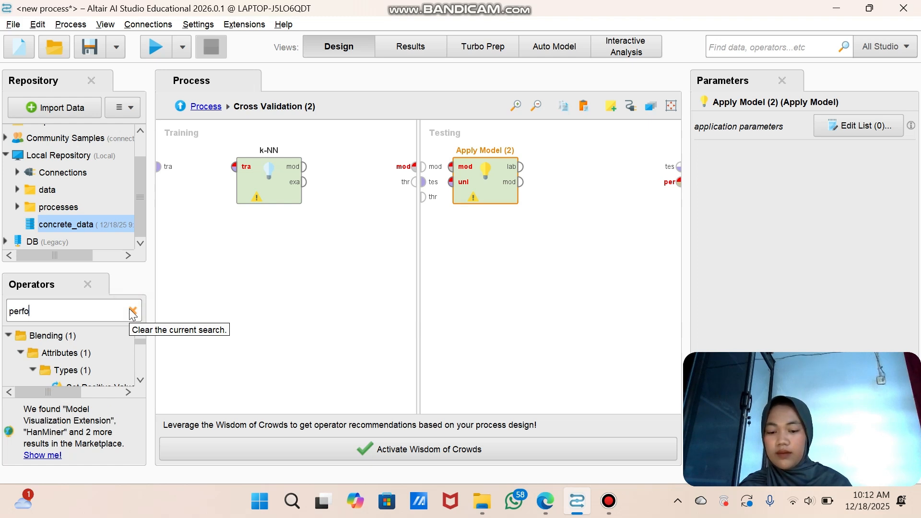
pyautogui.write('rm')
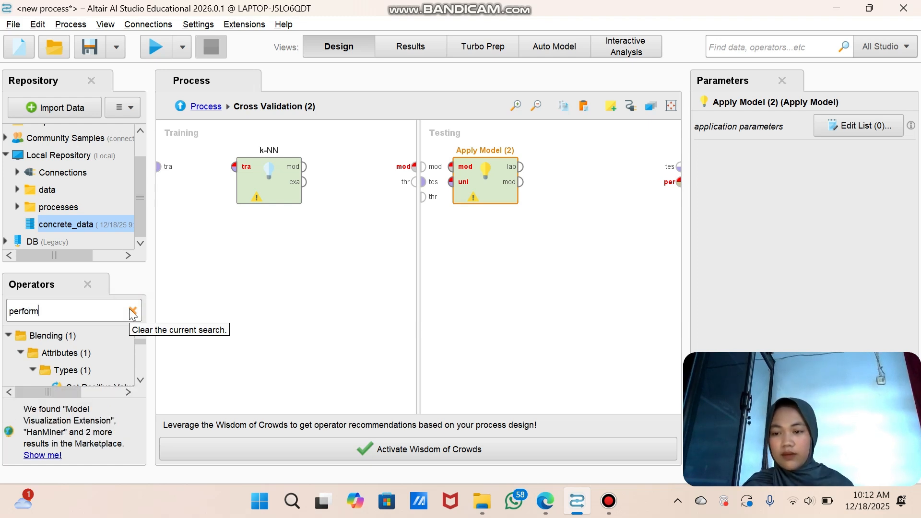
pyautogui.scroll(-3, 114, 347)
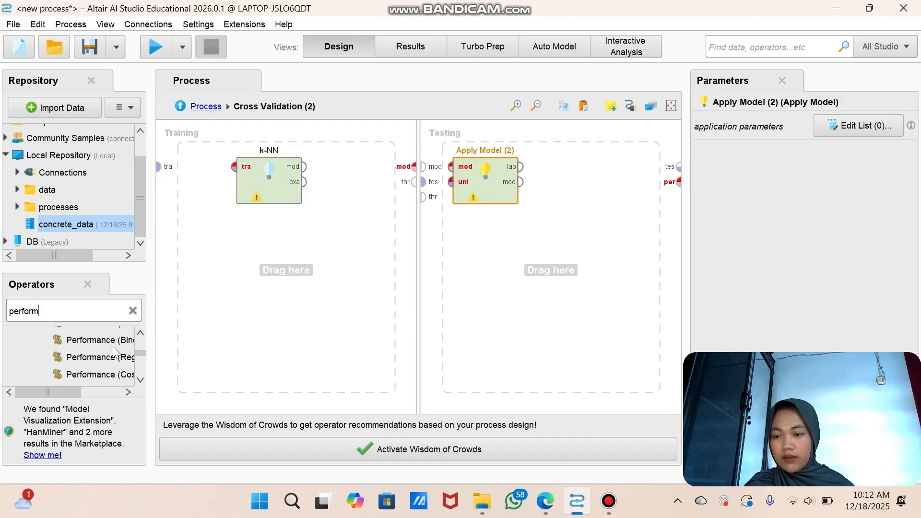
pyautogui.scroll(1, 111, 347)
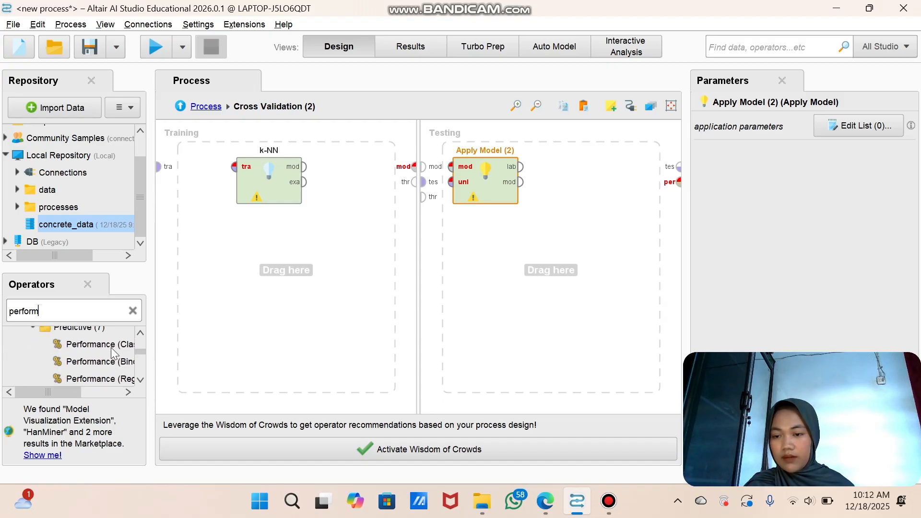
pyautogui.click(111, 347)
pyautogui.moveTo(110, 348); pyautogui.dragTo(607, 166)
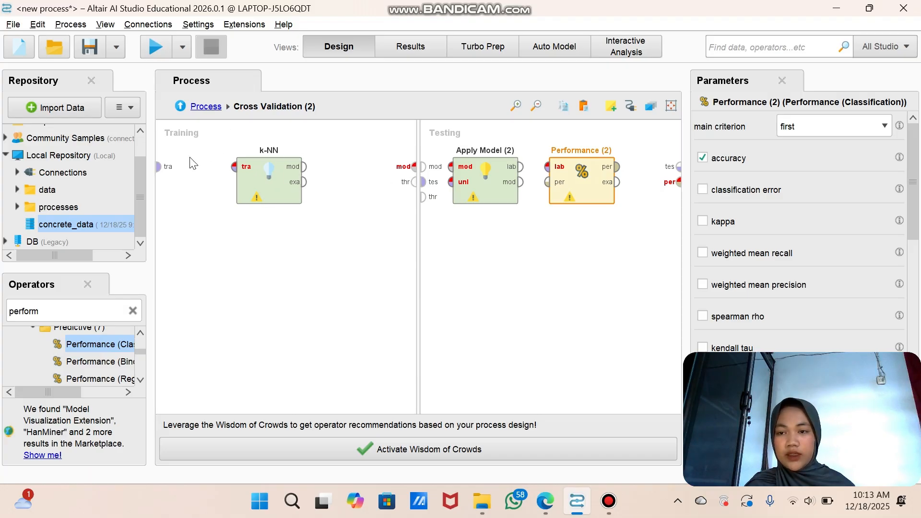
# Step: Connect k-NN between the training set input and the model output of the Training subprocess
pyautogui.click(160, 167)
pyautogui.click(235, 168)
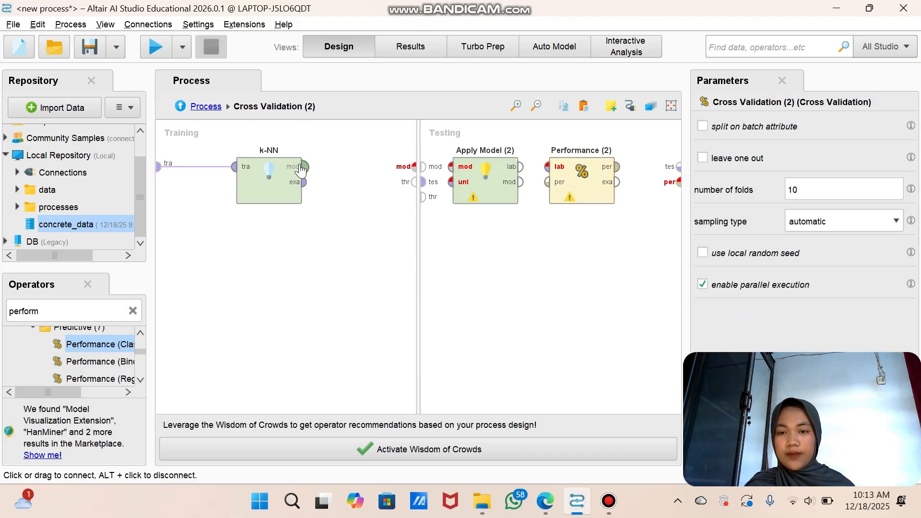
pyautogui.click(303, 166)
pyautogui.click(416, 168)
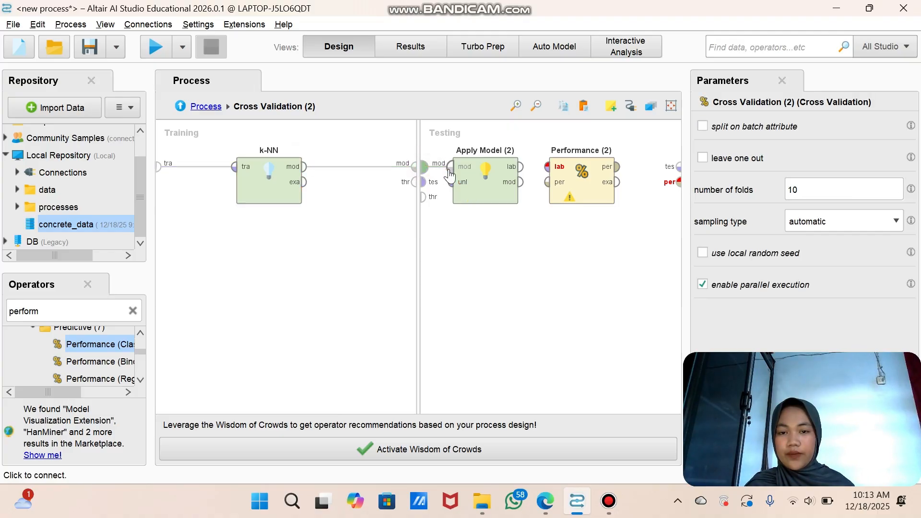
# Step: Wire Cross Validation (2)'s Testing subprocess: model and test set into Apply Model, labelled data into Performance, and its result to the performance output
pyautogui.click(451, 167)
pyautogui.click(424, 181)
pyautogui.click(452, 182)
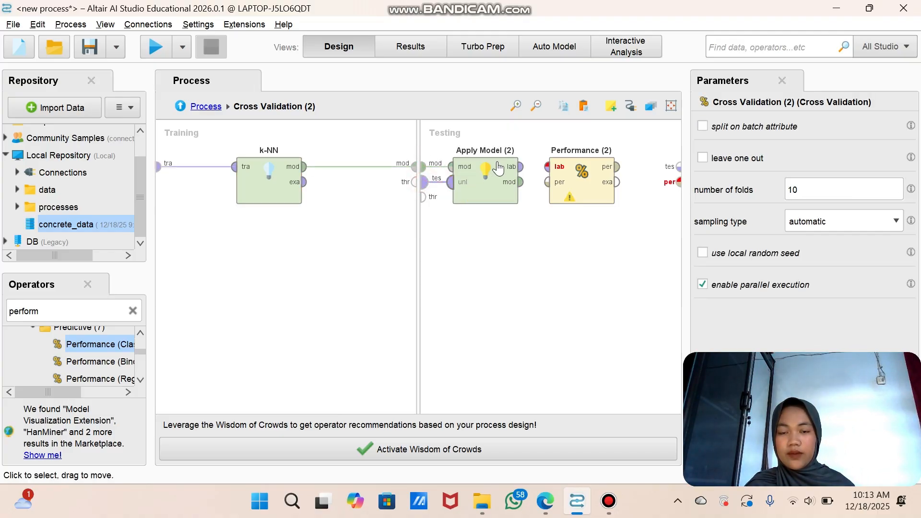
pyautogui.click(520, 167)
pyautogui.click(563, 169)
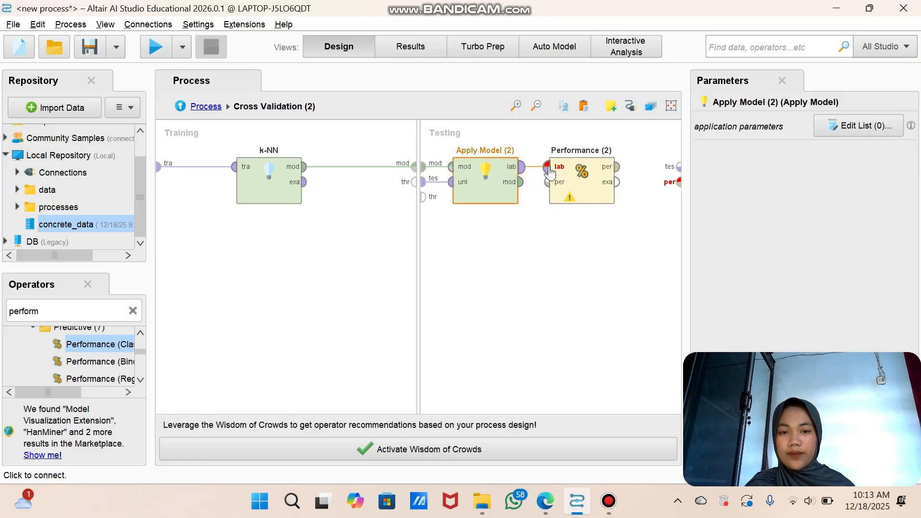
pyautogui.click(617, 167)
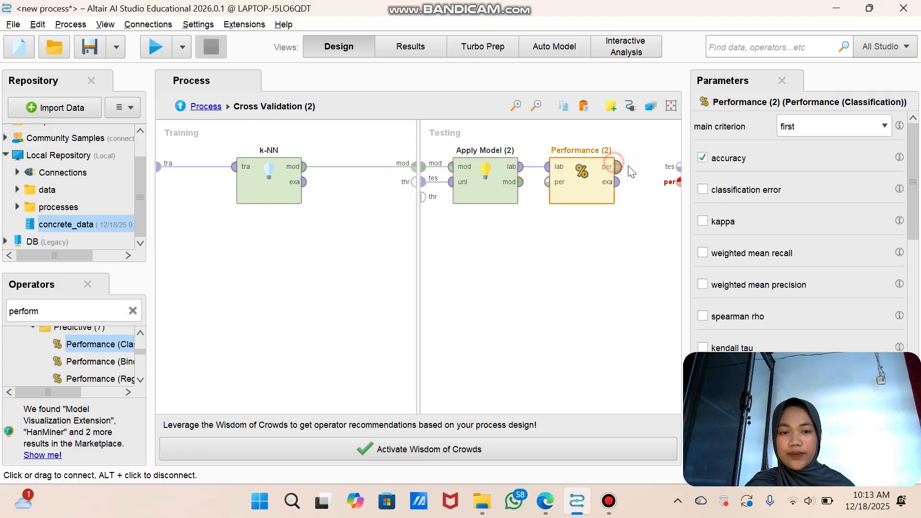
pyautogui.click(680, 183)
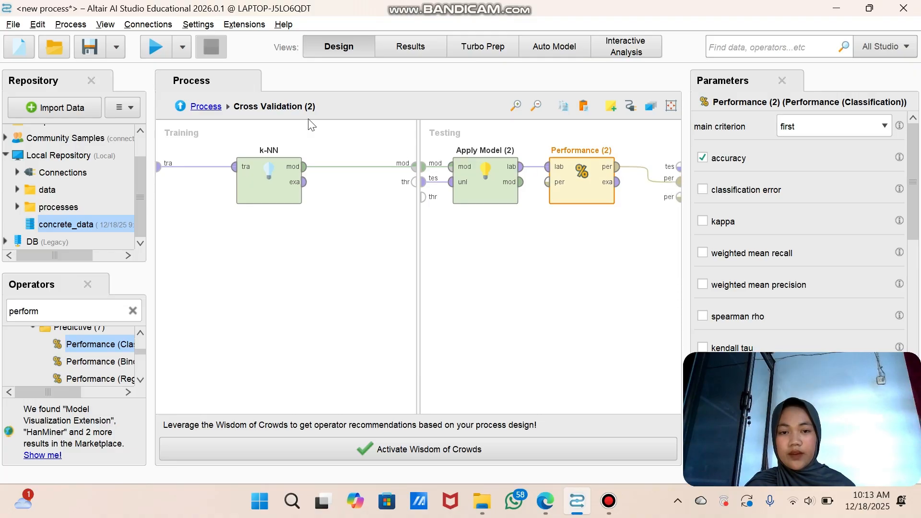
# Step: Back in the main process, place Cross Validation (3) below Cross Validation (2) and connect Multiply's second output to its example set input
pyautogui.click(221, 105)
pyautogui.moveTo(256, 309); pyautogui.dragTo(585, 343)
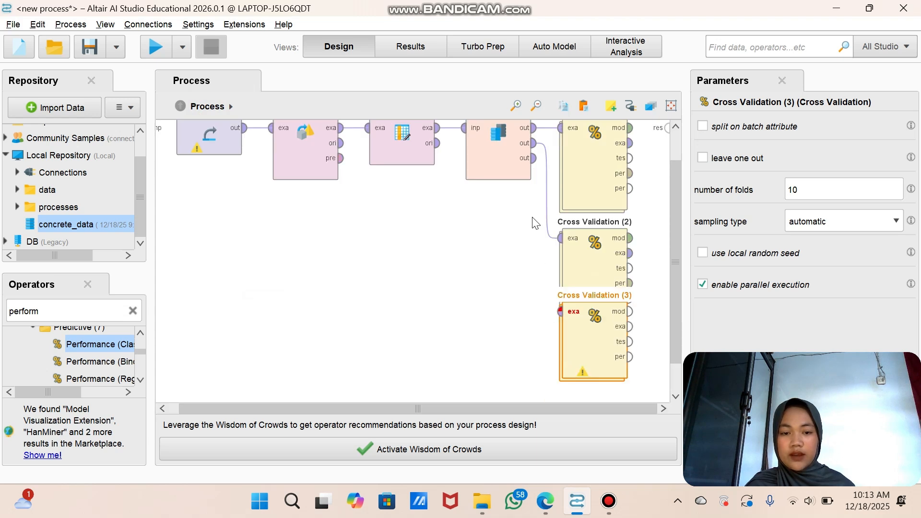
pyautogui.click(535, 158)
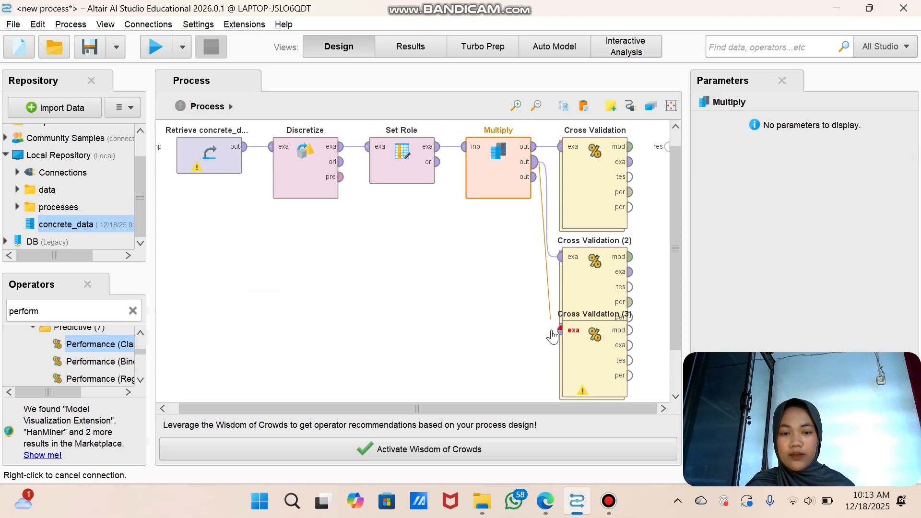
pyautogui.click(559, 331)
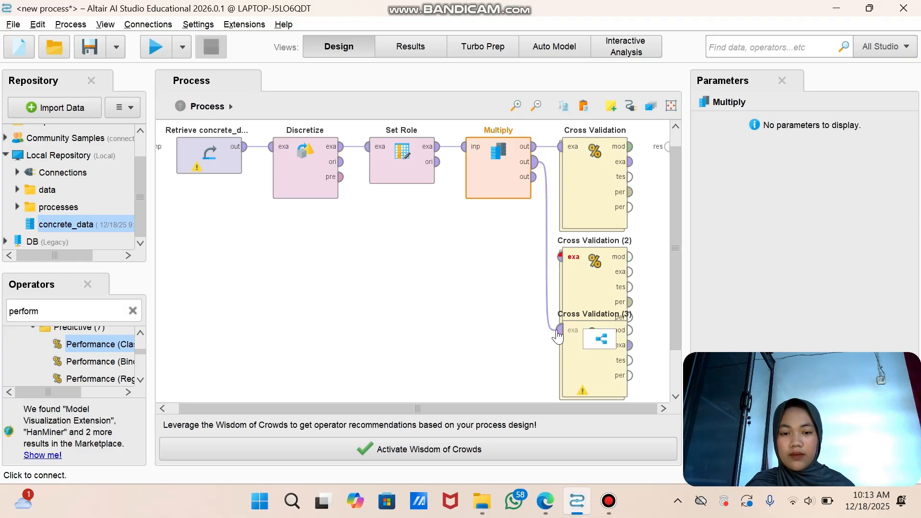
pyautogui.click(576, 345)
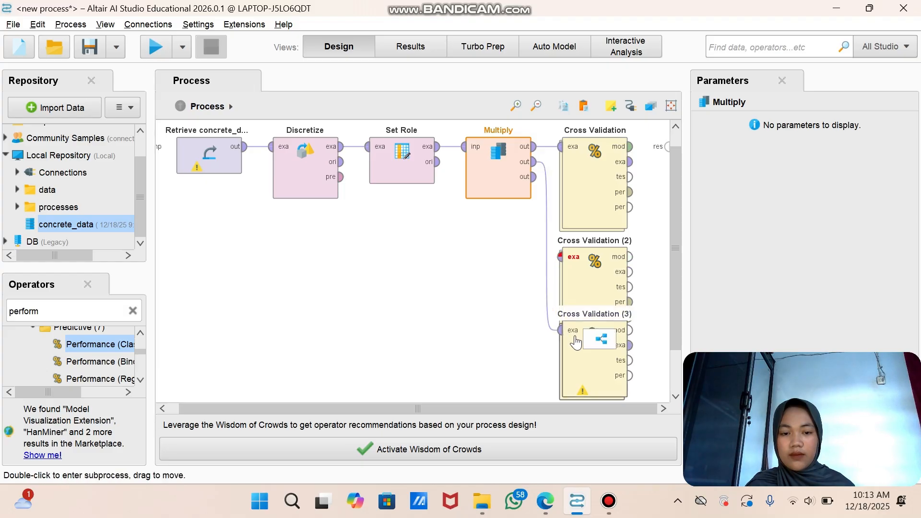
# Step: Open Cross Validation (3) and add a Naive Bayes operator to its Training subprocess
pyautogui.doubleClick(580, 372)
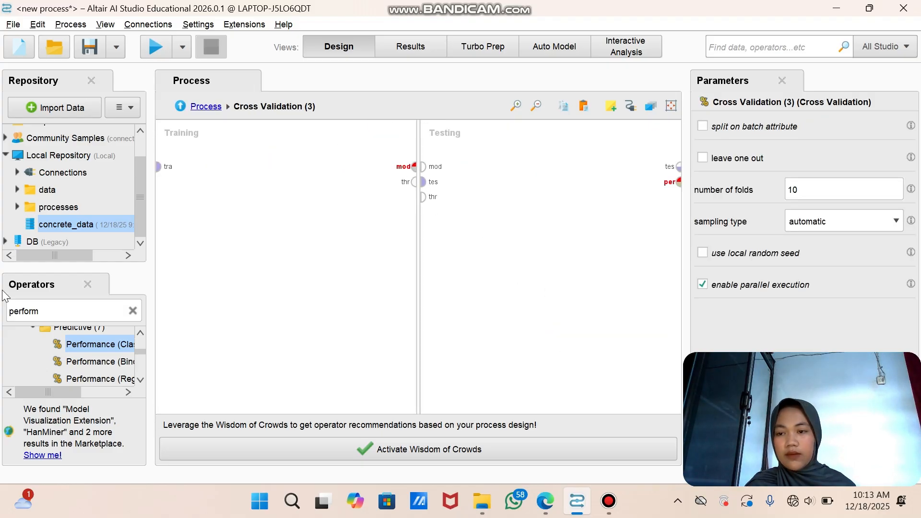
pyautogui.click(133, 311)
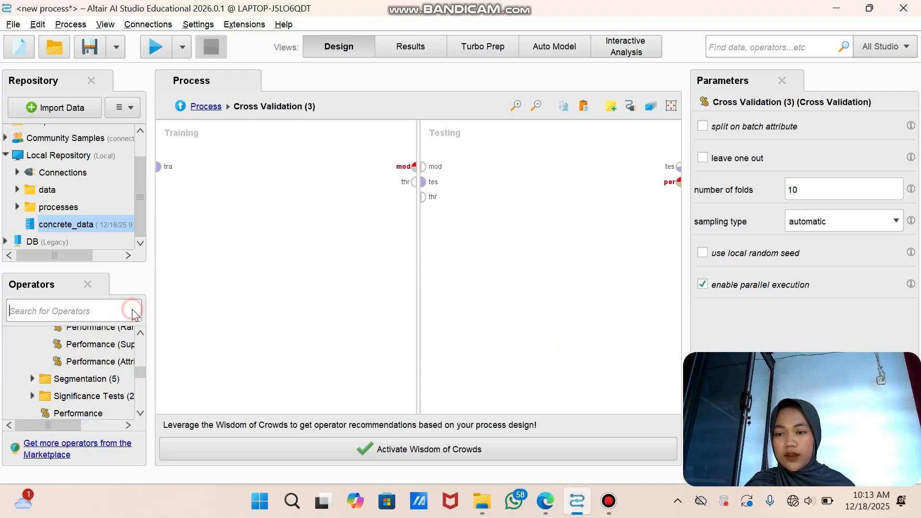
pyautogui.click(114, 307)
pyautogui.write('na')
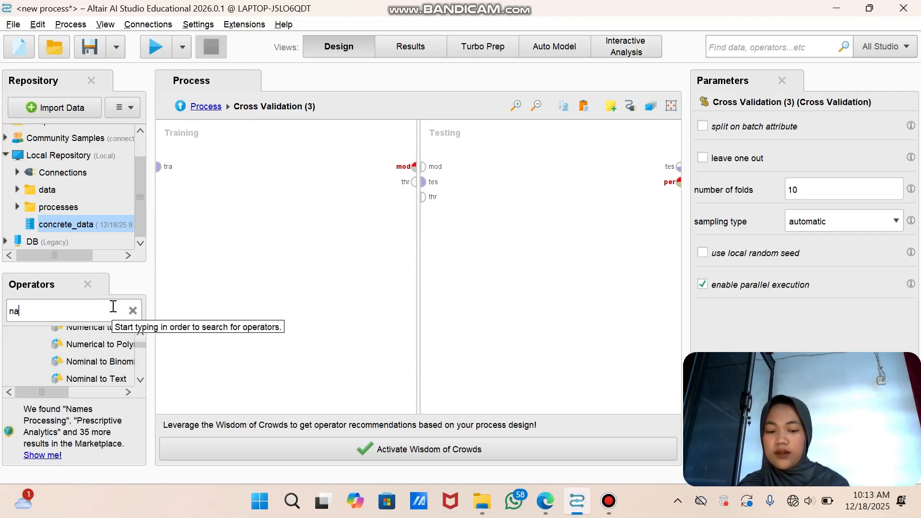
pyautogui.write('iv')
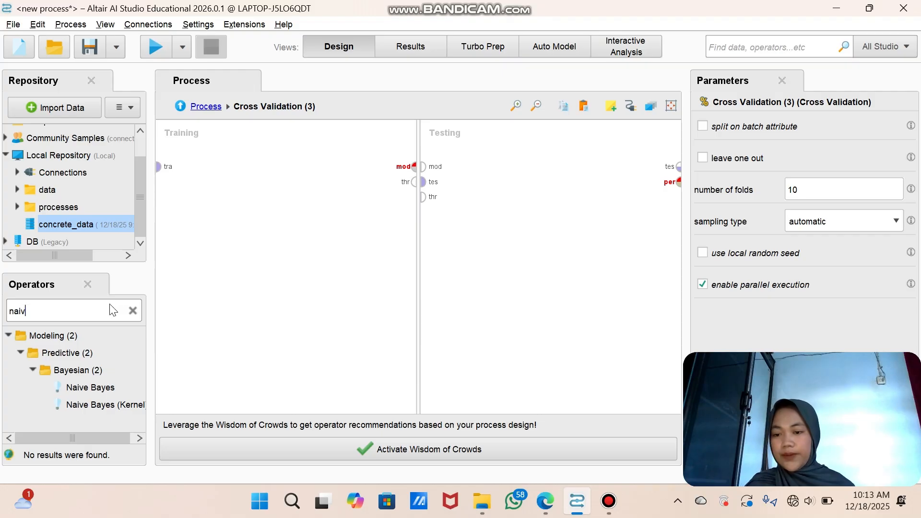
pyautogui.moveTo(93, 388); pyautogui.dragTo(285, 161)
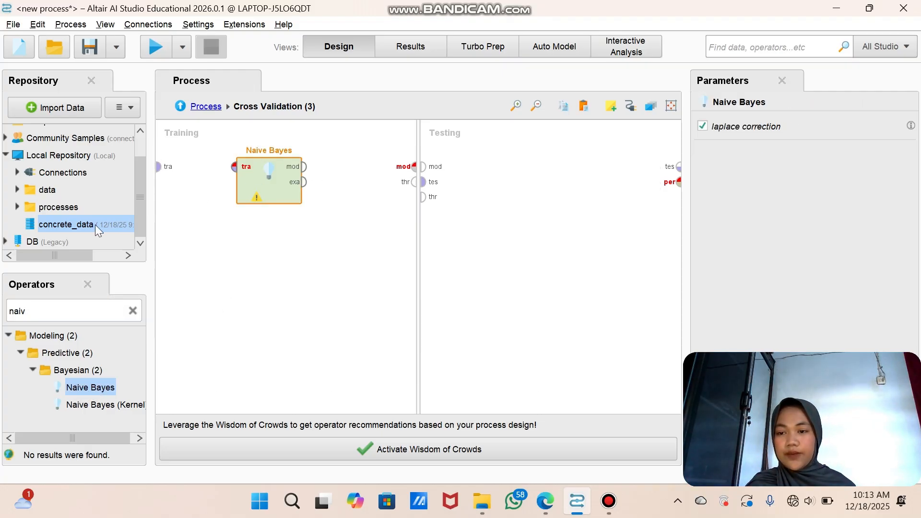
# Step: Add an Apply Model operator to the Testing subprocess of Cross Validation (3)
pyautogui.doubleClick(93, 308)
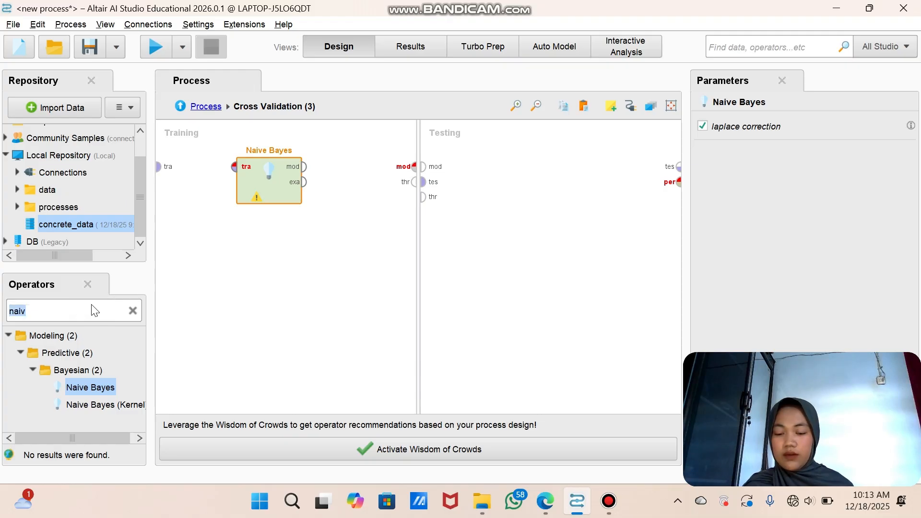
pyautogui.write('apply')
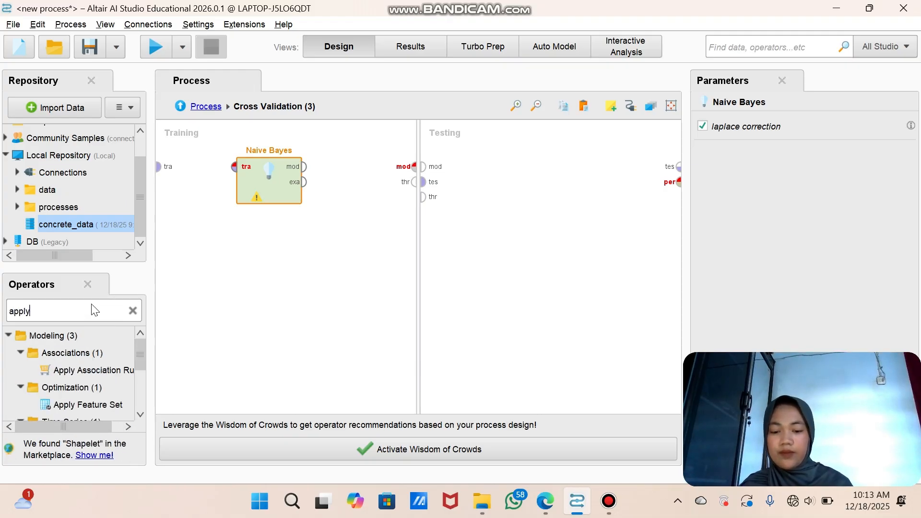
pyautogui.write(' mo')
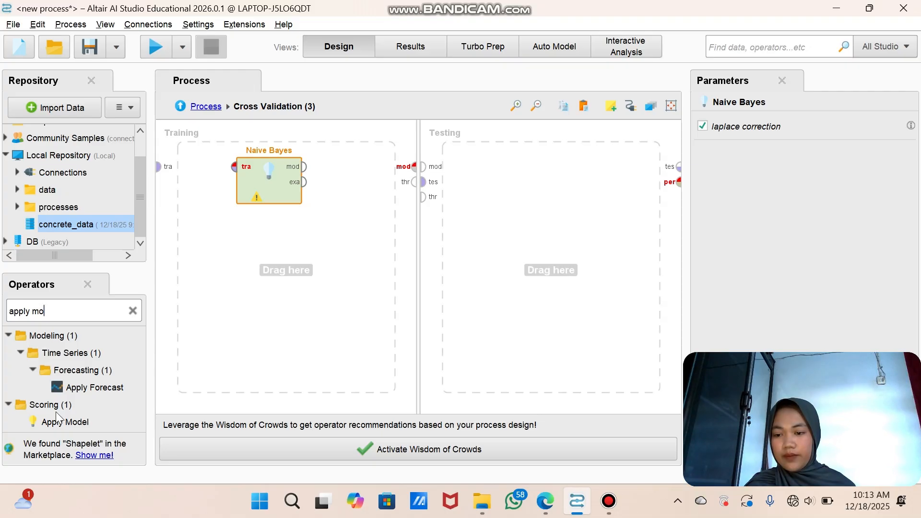
pyautogui.moveTo(56, 424); pyautogui.dragTo(462, 178)
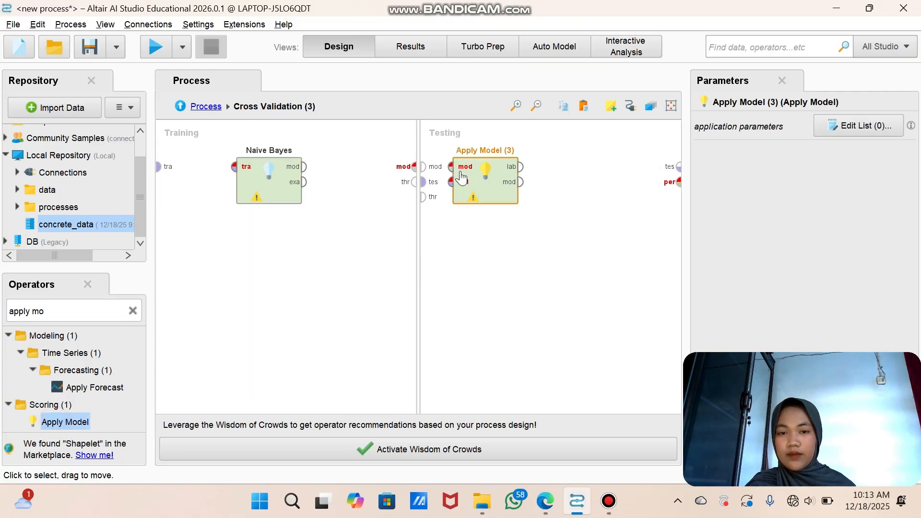
# Step: Find the Performance (Classification) operator and place it after Apply Model (3) in the Testing subprocess
pyautogui.click(135, 311)
pyautogui.write('per')
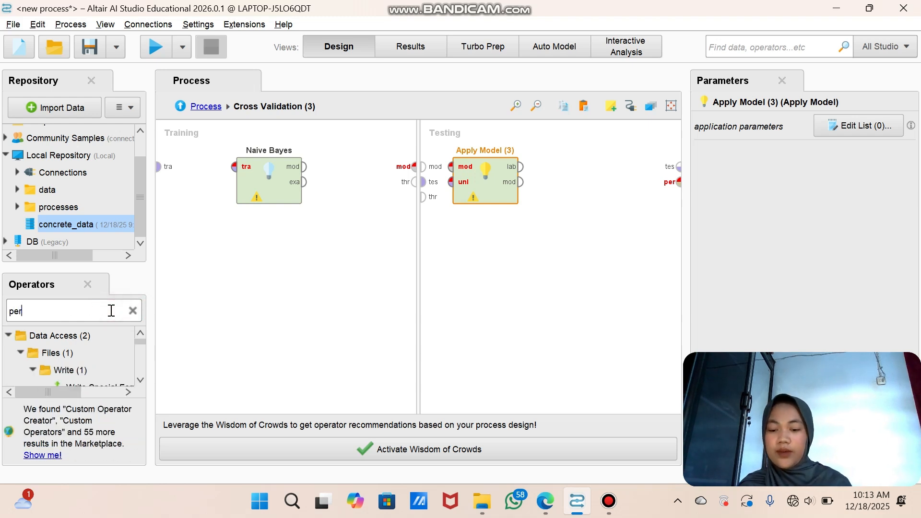
pyautogui.write('for')
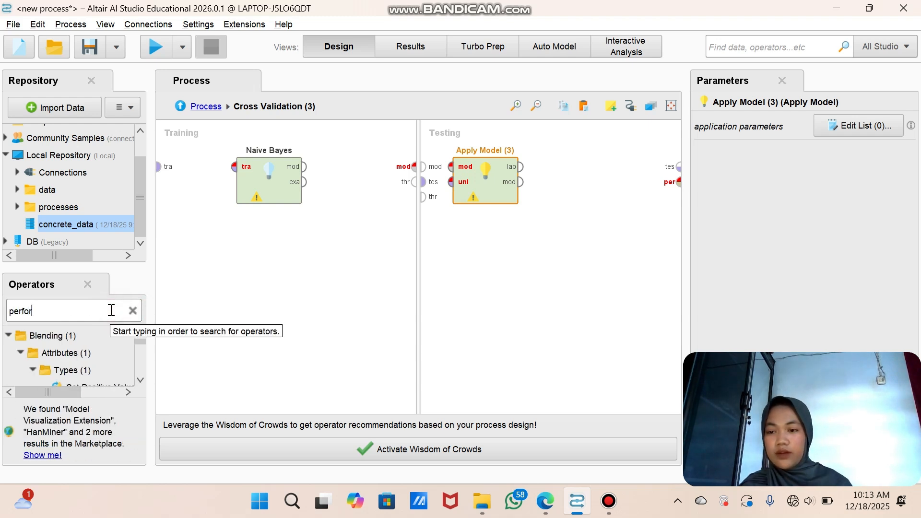
pyautogui.scroll(-10, 112, 341)
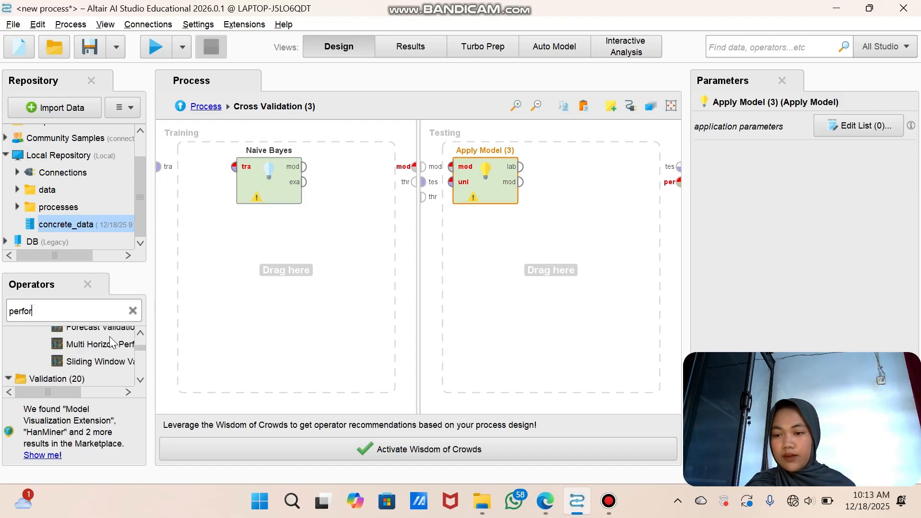
pyautogui.scroll(-1, 111, 341)
pyautogui.moveTo(112, 342); pyautogui.dragTo(591, 152)
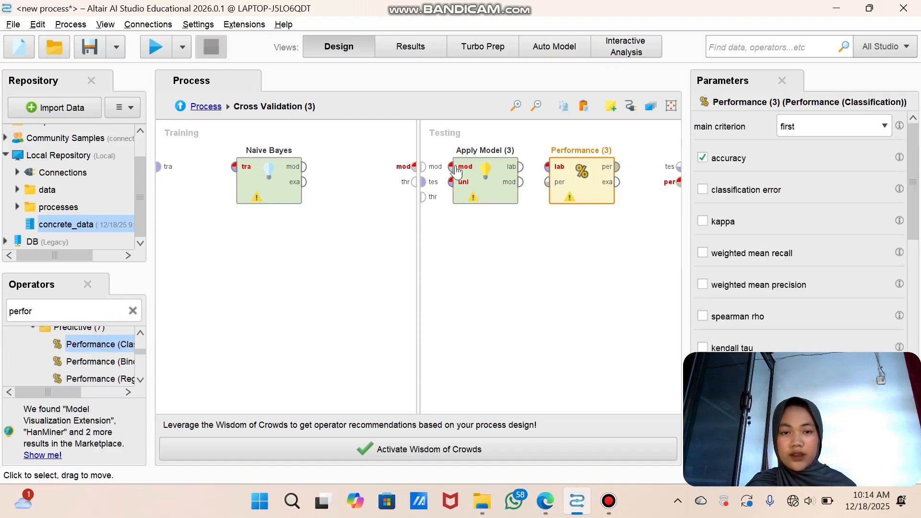
# Step: Connect Naive Bayes between the training set input and the model output of the Training subprocess
pyautogui.click(168, 176)
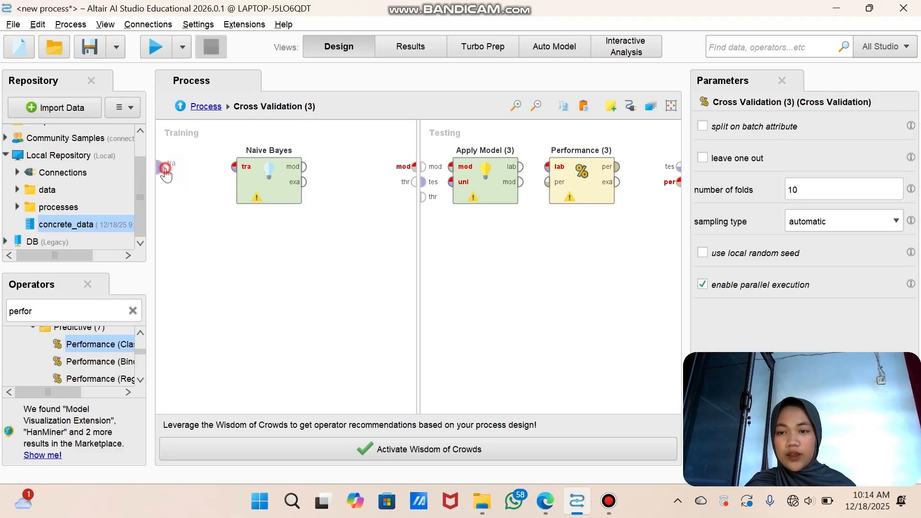
pyautogui.click(234, 167)
pyautogui.click(304, 171)
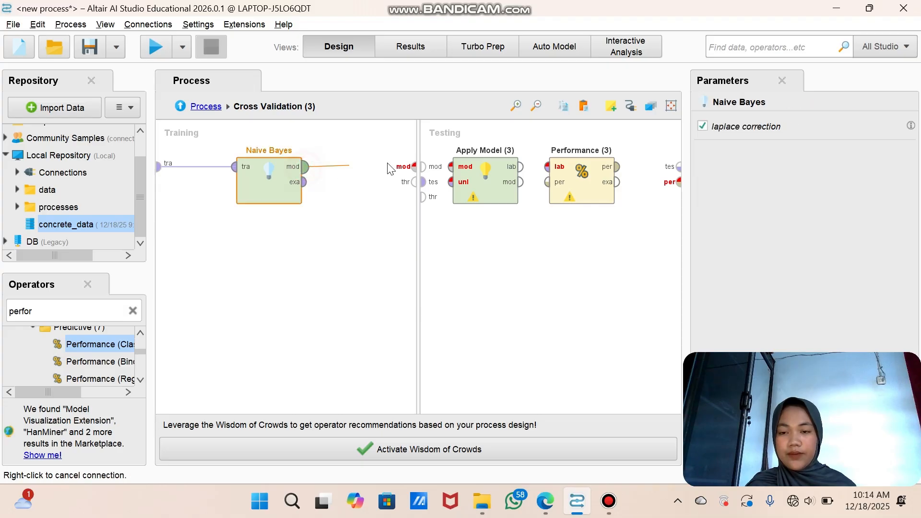
pyautogui.click(412, 168)
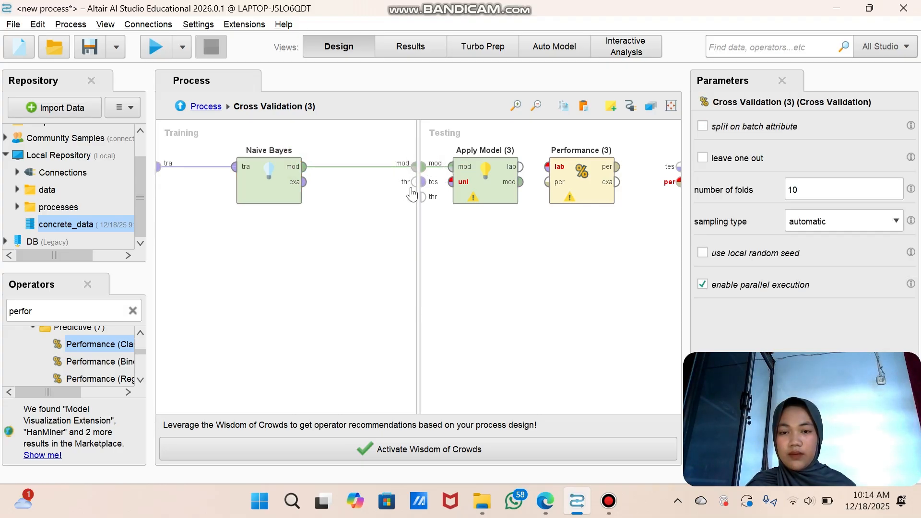
# Step: Connect the Testing subprocess's model and test set inputs to Apply Model (3)'s model and unlabelled data inputs
pyautogui.click(424, 181)
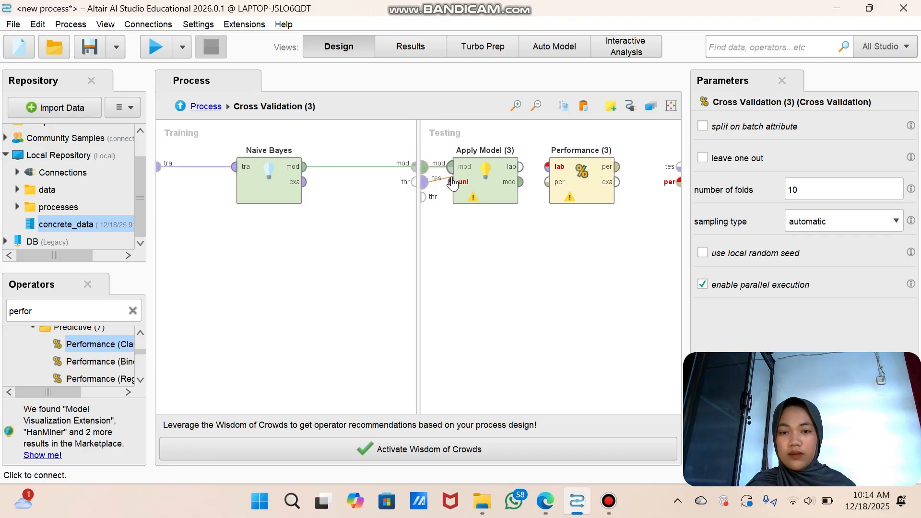
pyautogui.click(453, 182)
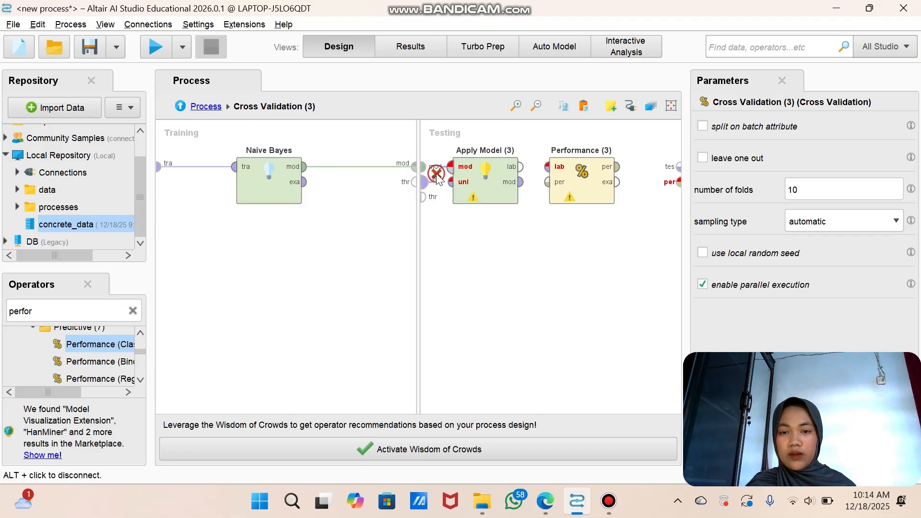
pyautogui.click(424, 168)
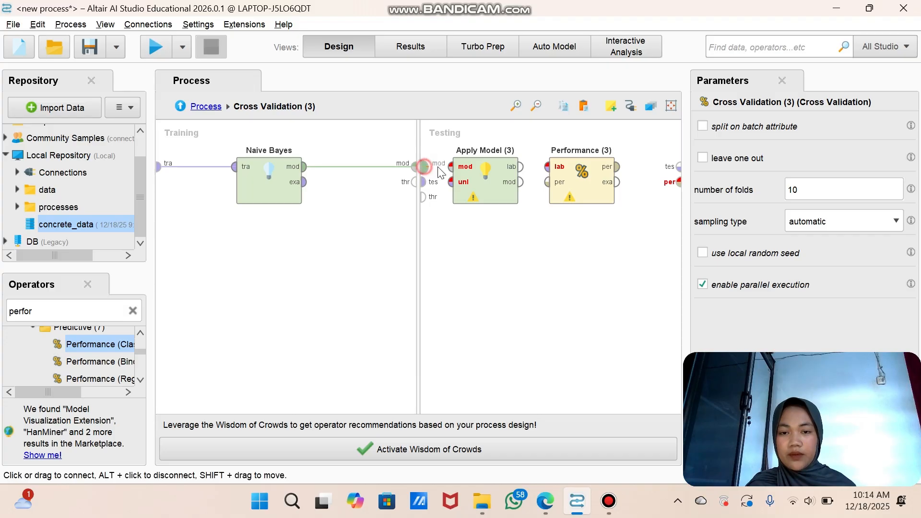
pyautogui.click(450, 168)
pyautogui.click(427, 182)
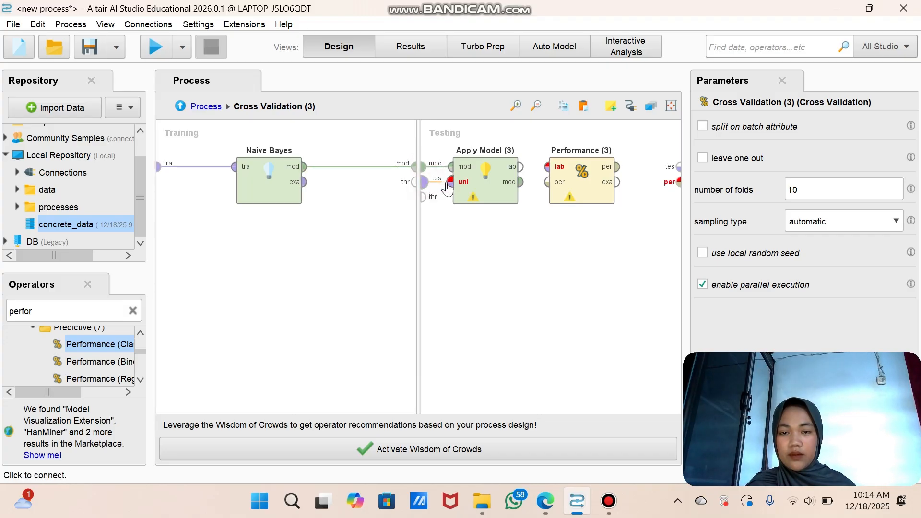
pyautogui.click(448, 183)
# Step: Feed Apply Model (3)'s labelled data into Performance (3) and connect its performance result to the Testing subprocess's performance output
pyautogui.click(520, 166)
pyautogui.click(547, 166)
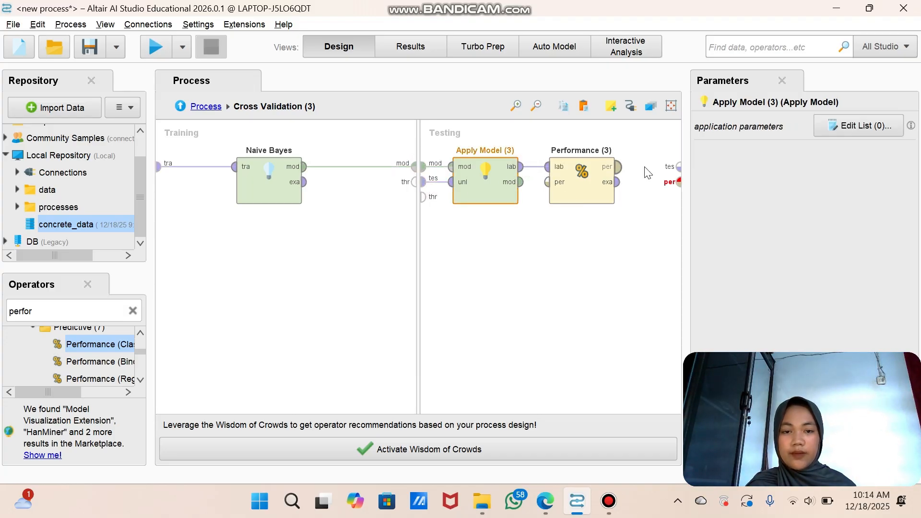
pyautogui.click(617, 167)
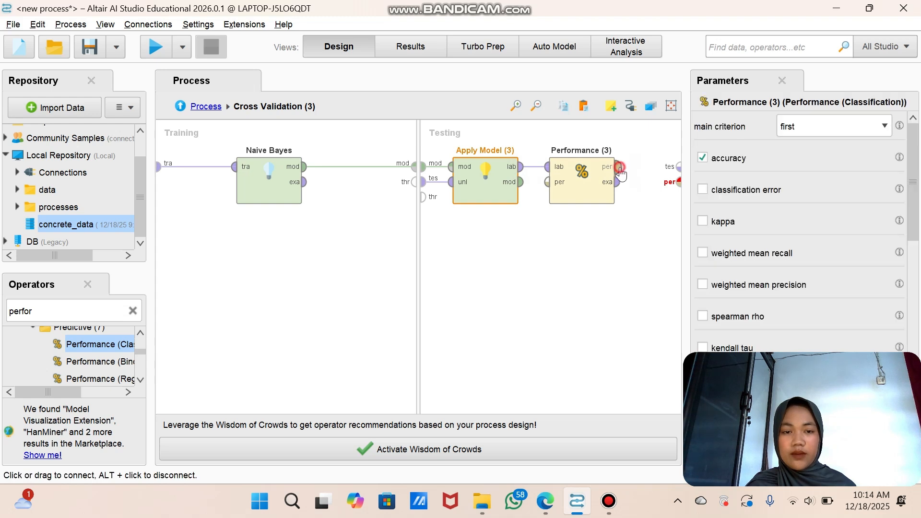
pyautogui.click(677, 183)
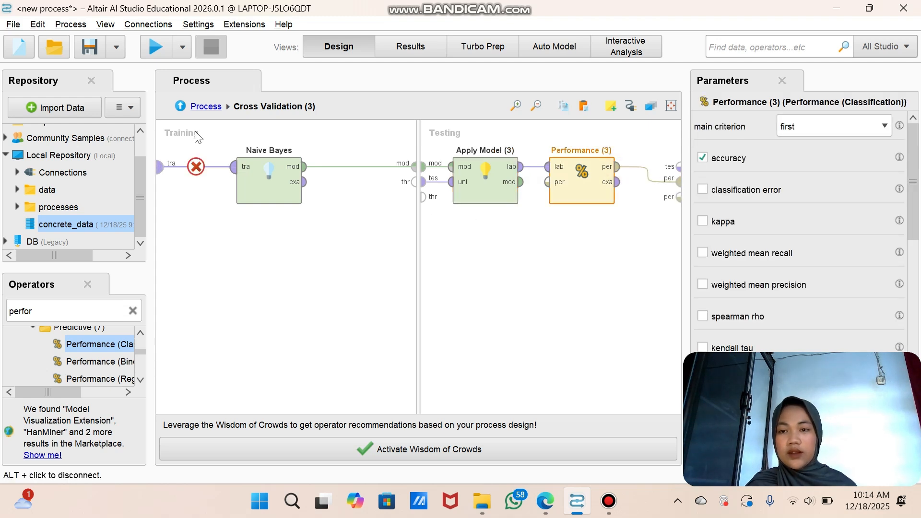
# Step: Return to the main process, review the operator chain and connect the first Cross Validation's performance output to the first result port
pyautogui.click(195, 113)
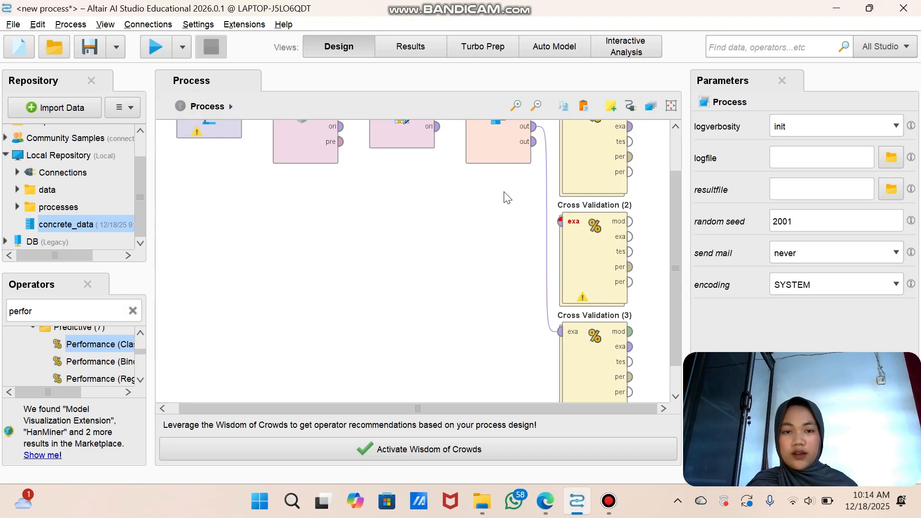
pyautogui.scroll(2, 492, 217)
pyautogui.scroll(2, 492, 223)
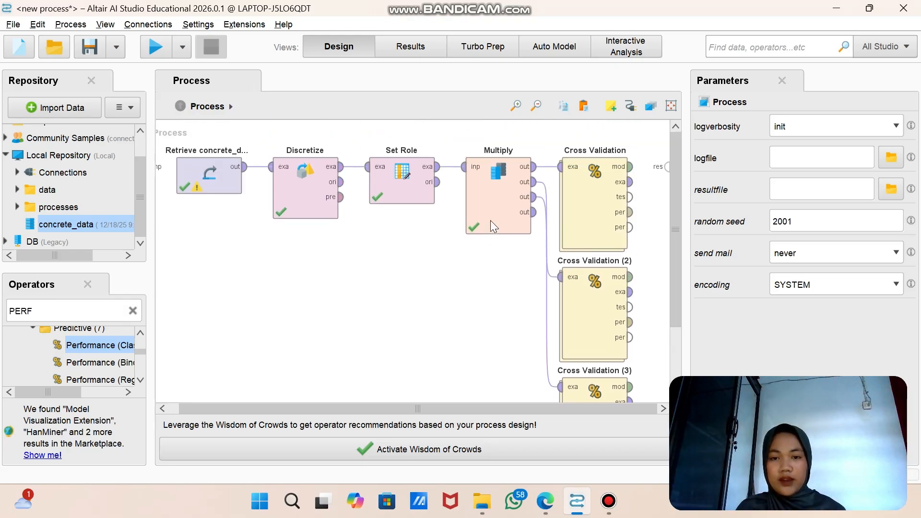
pyautogui.scroll(-3, 494, 241)
pyautogui.scroll(3, 497, 247)
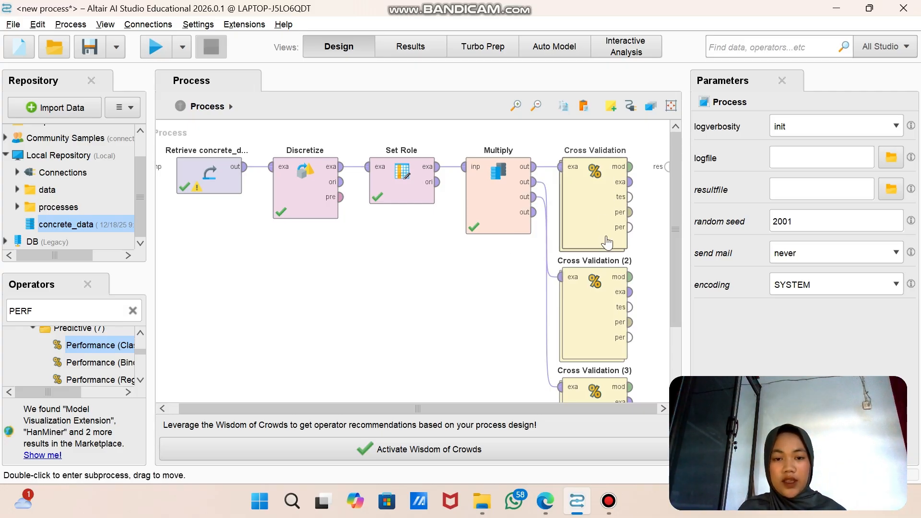
pyautogui.scroll(-3, 607, 293)
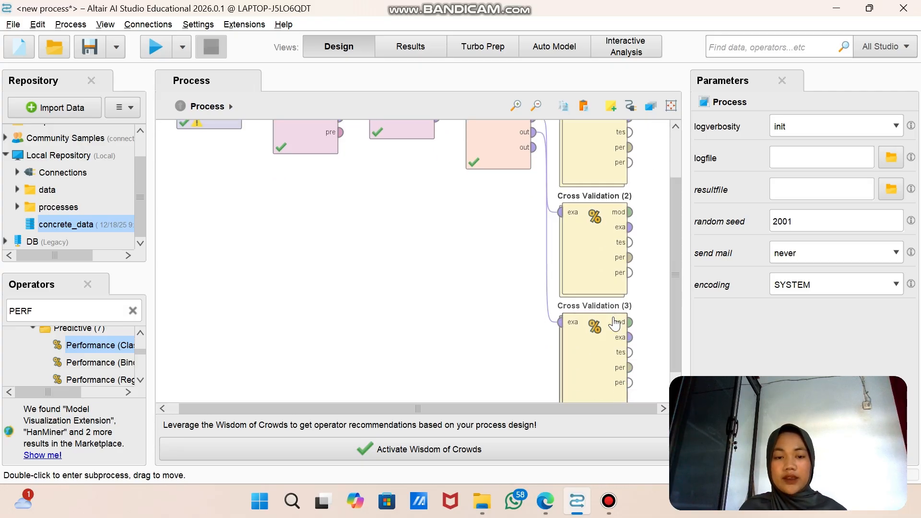
pyautogui.scroll(3, 615, 325)
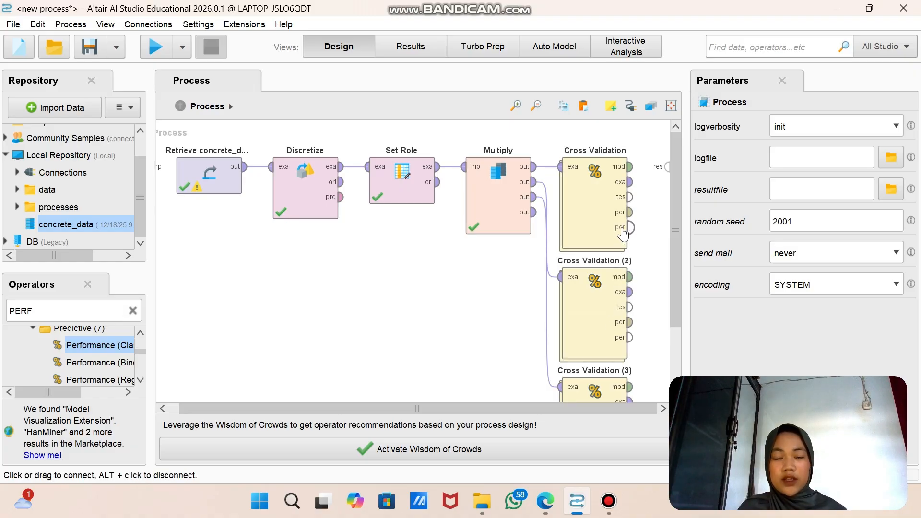
pyautogui.click(630, 212)
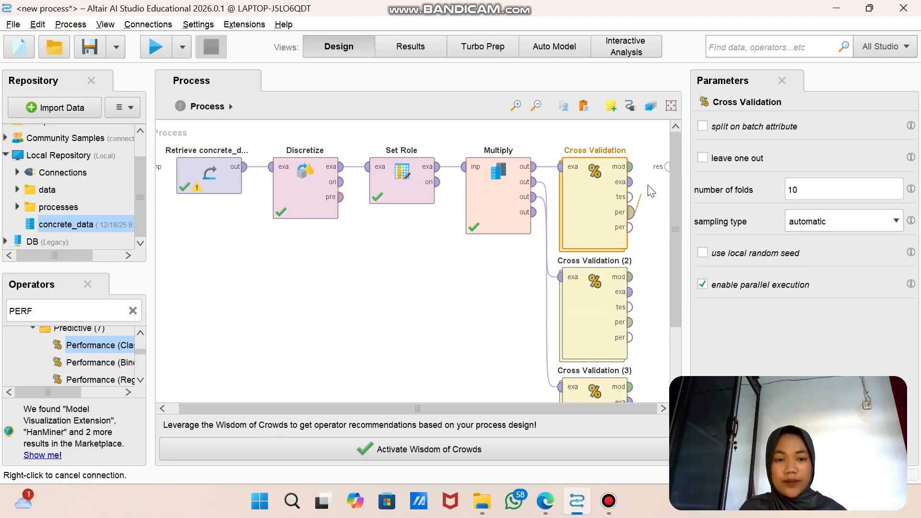
pyautogui.click(667, 166)
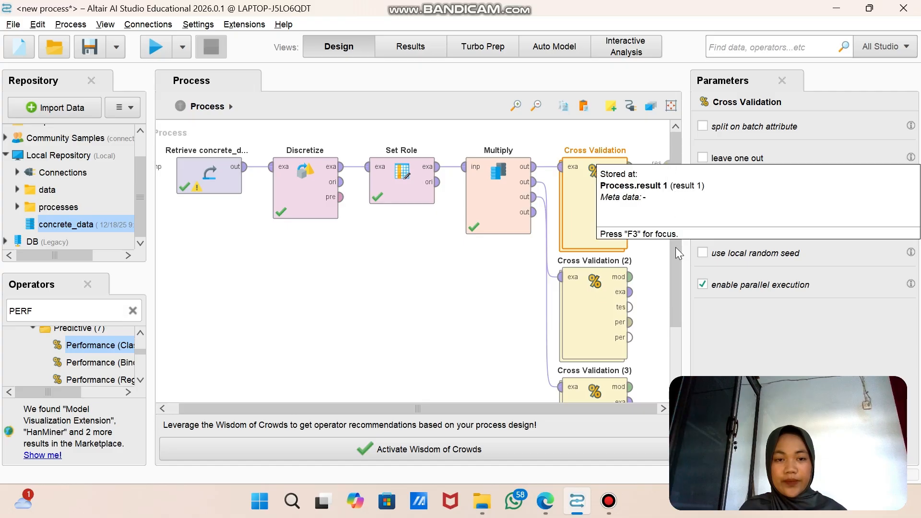
pyautogui.click(667, 258)
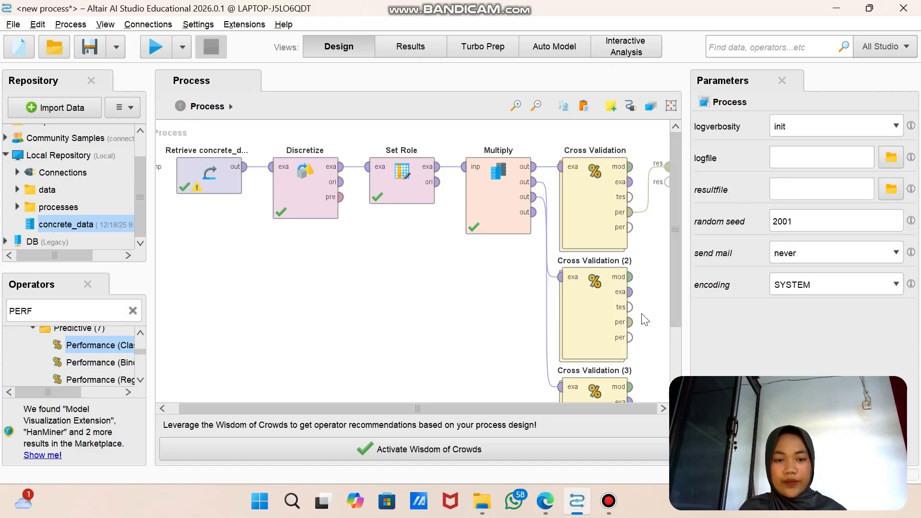
# Step: Connect the performance outputs of Cross Validation (2) and Cross Validation (3) to the second and third result ports
pyautogui.click(630, 322)
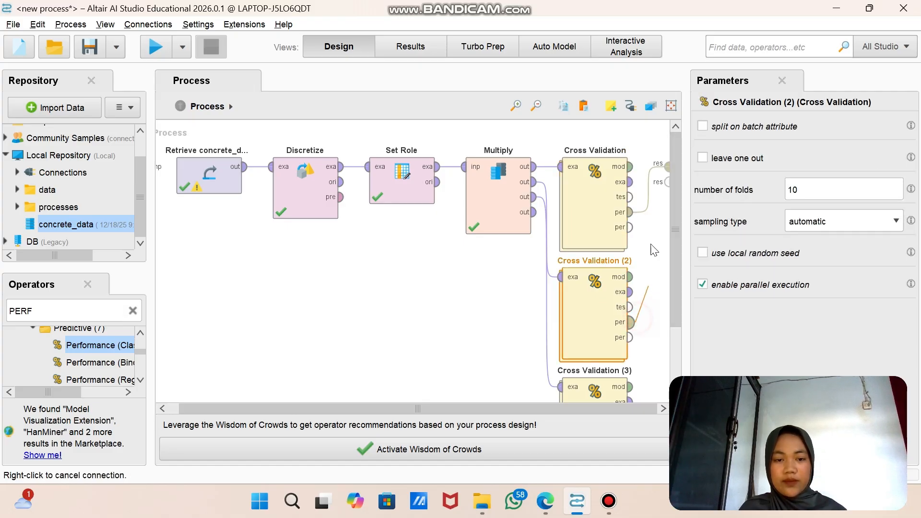
pyautogui.click(665, 184)
pyautogui.scroll(-3, 665, 307)
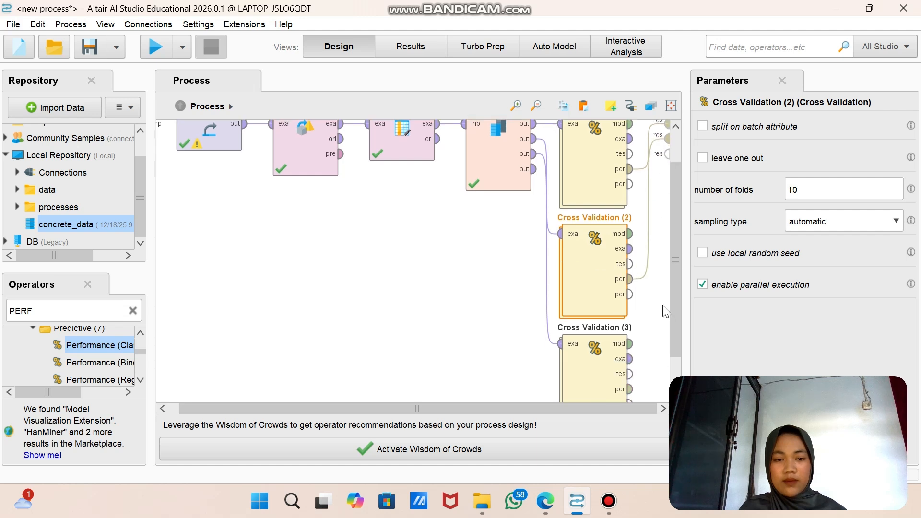
pyautogui.scroll(-2, 666, 311)
pyautogui.click(630, 363)
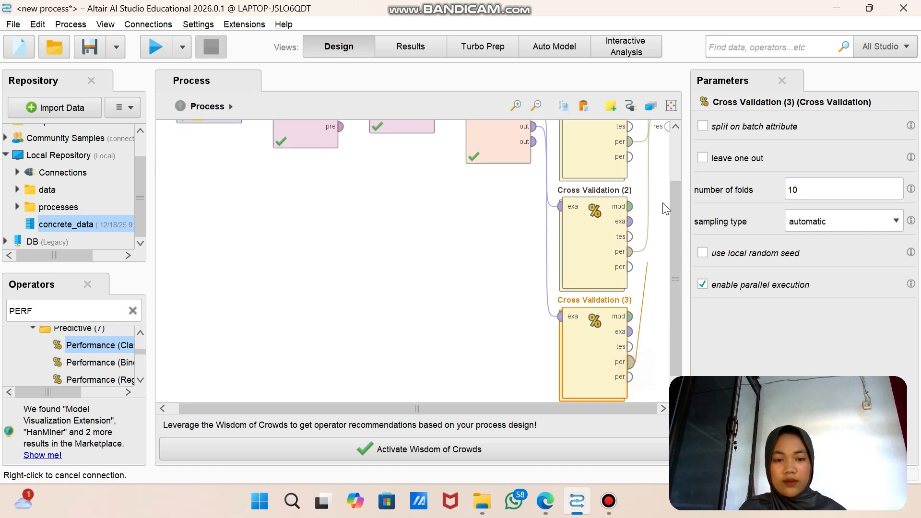
pyautogui.click(669, 127)
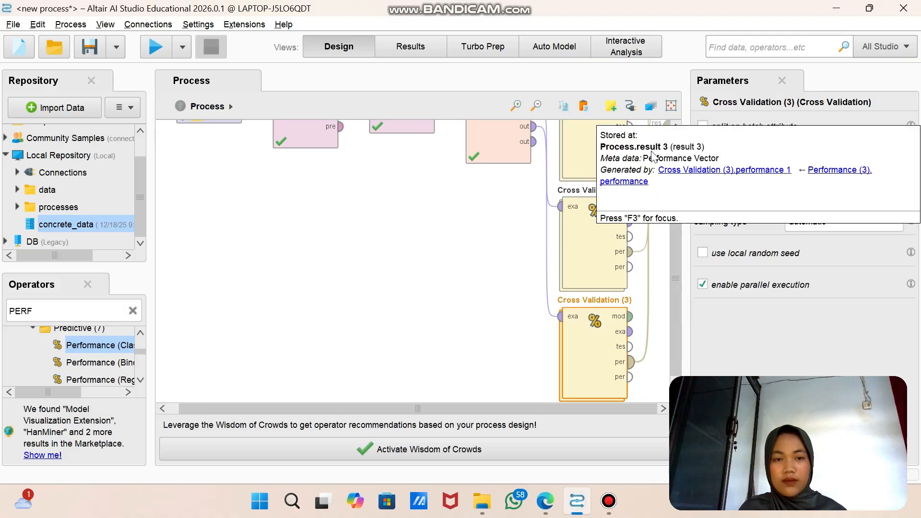
# Step: Run the process and compare the accuracy tables of Performance, Performance (2) and Performance (3)
pyautogui.press('F11')
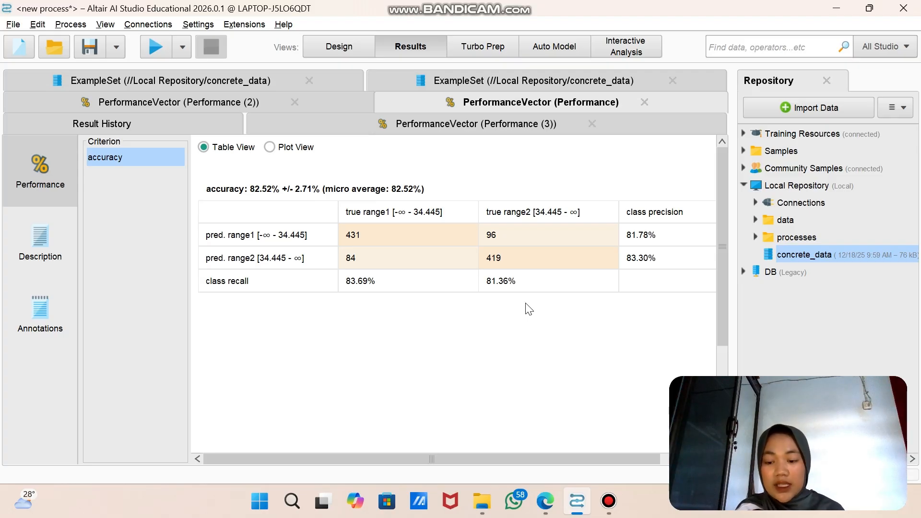
pyautogui.click(191, 102)
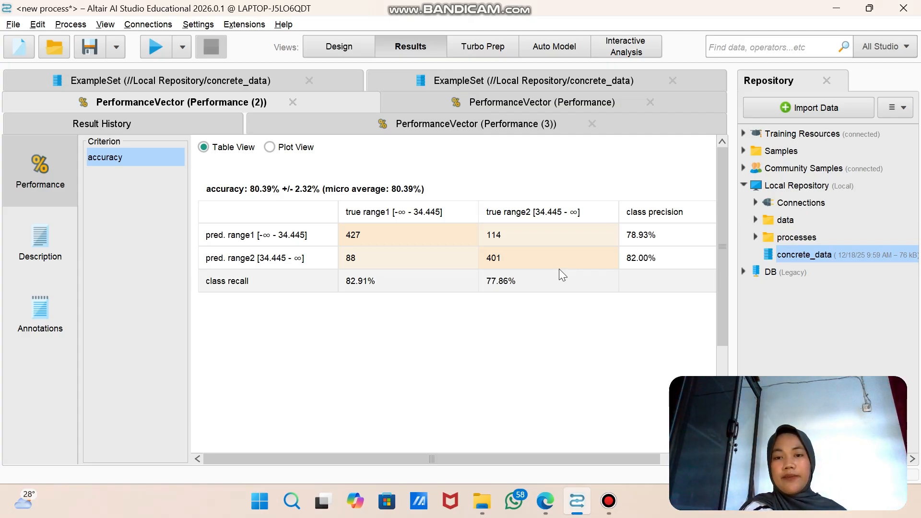
pyautogui.click(407, 125)
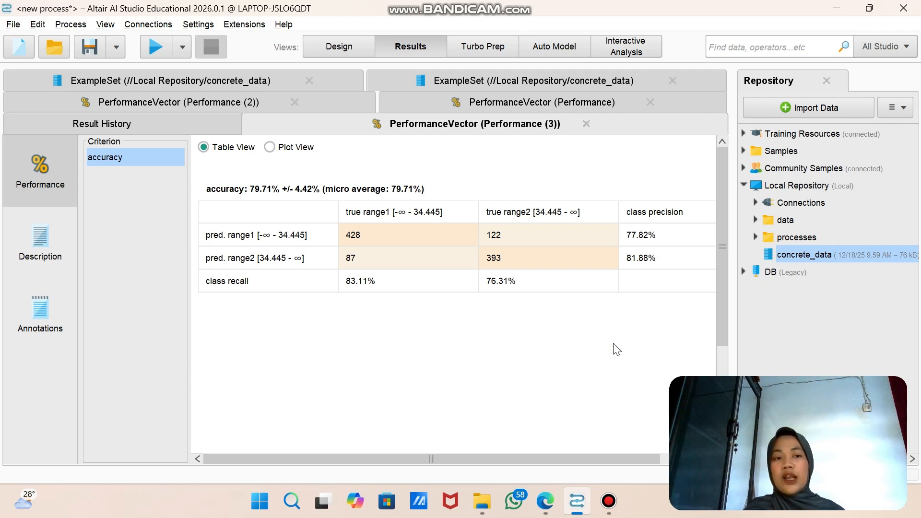
pyautogui.click(618, 99)
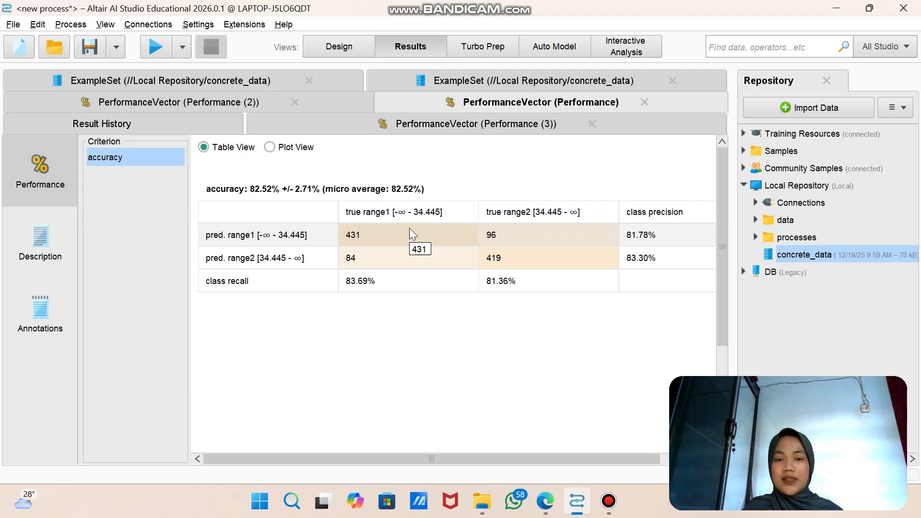
pyautogui.click(225, 102)
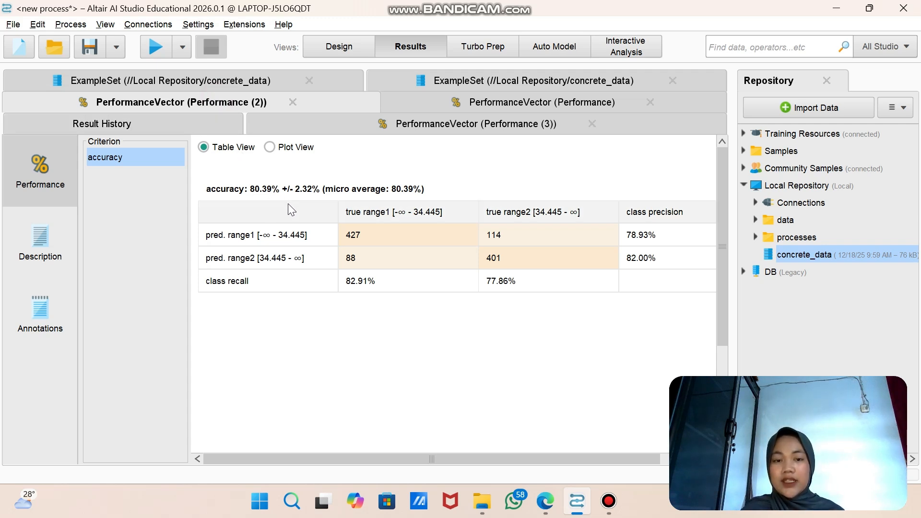
# Step: Review Performance (3)'s accuracy table and start a new empty process, discarding the changes to the current one
pyautogui.click(408, 125)
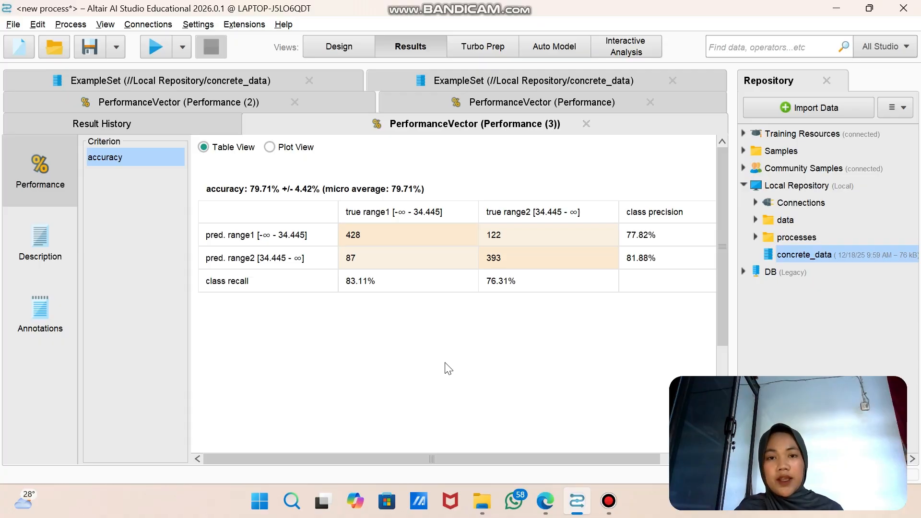
pyautogui.click(323, 46)
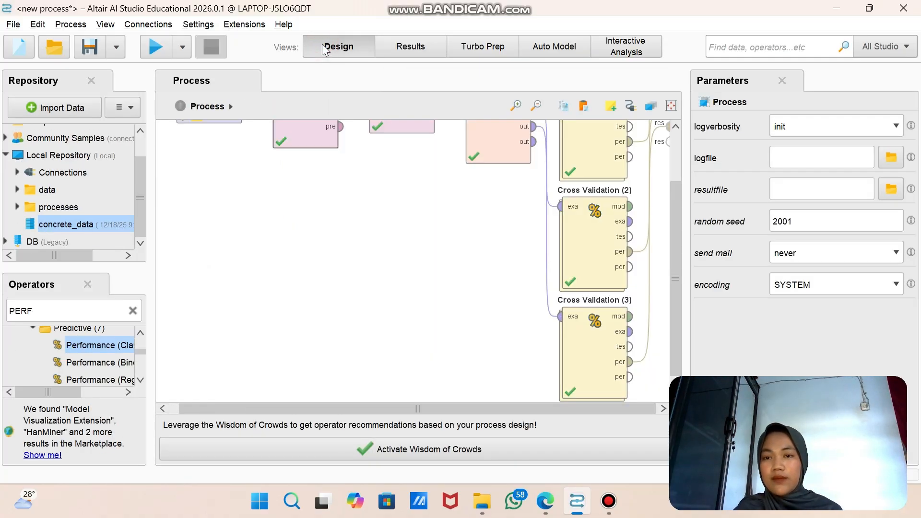
pyautogui.click(14, 25)
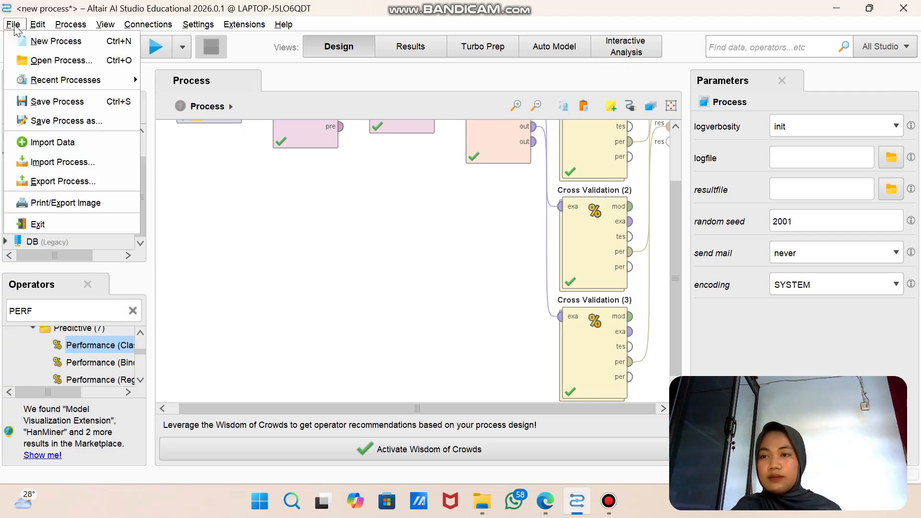
pyautogui.click(57, 41)
pyautogui.click(176, 144)
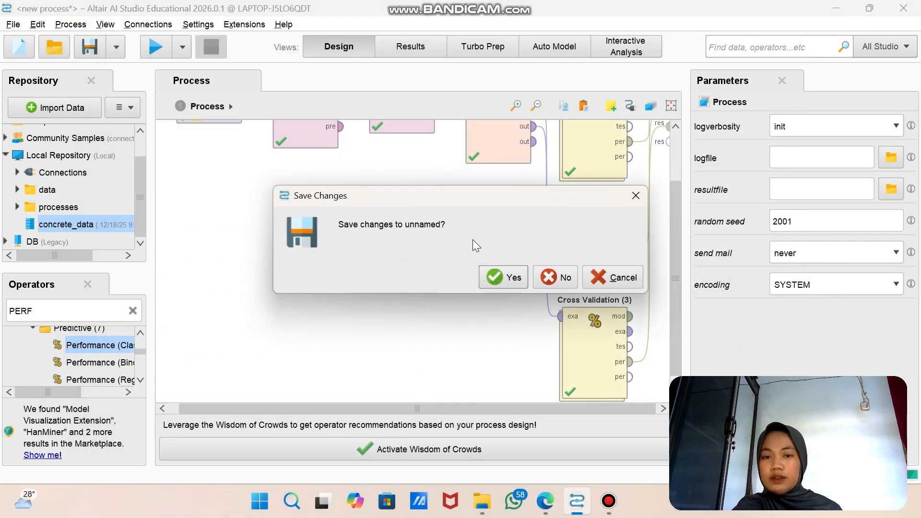
pyautogui.click(561, 279)
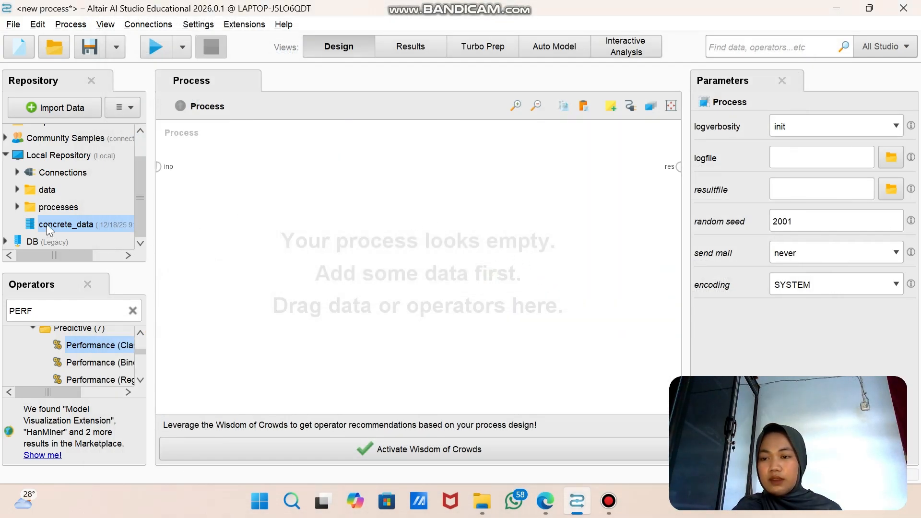
# Step: Place the concrete_data dataset in the process and connect its output to a newly added Select Attributes operator
pyautogui.moveTo(47, 224); pyautogui.dragTo(206, 169)
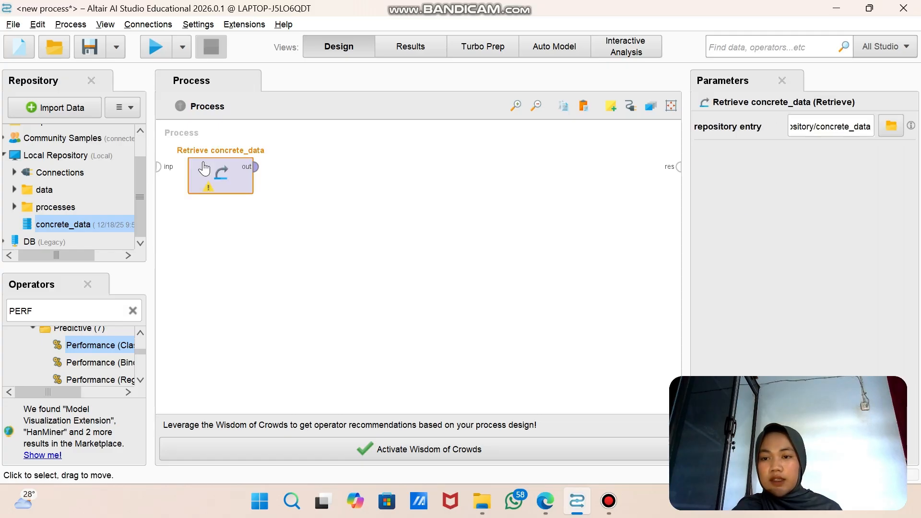
pyautogui.click(120, 317)
pyautogui.click(130, 311)
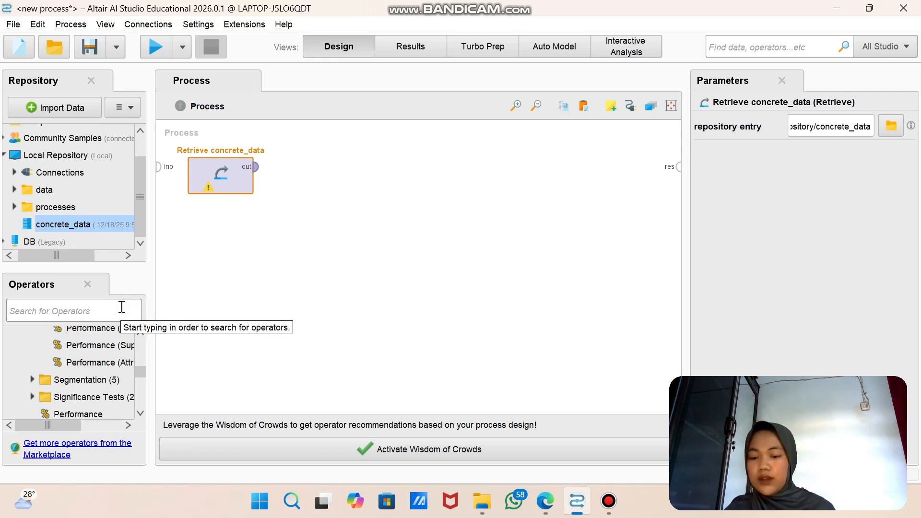
pyautogui.write('SE')
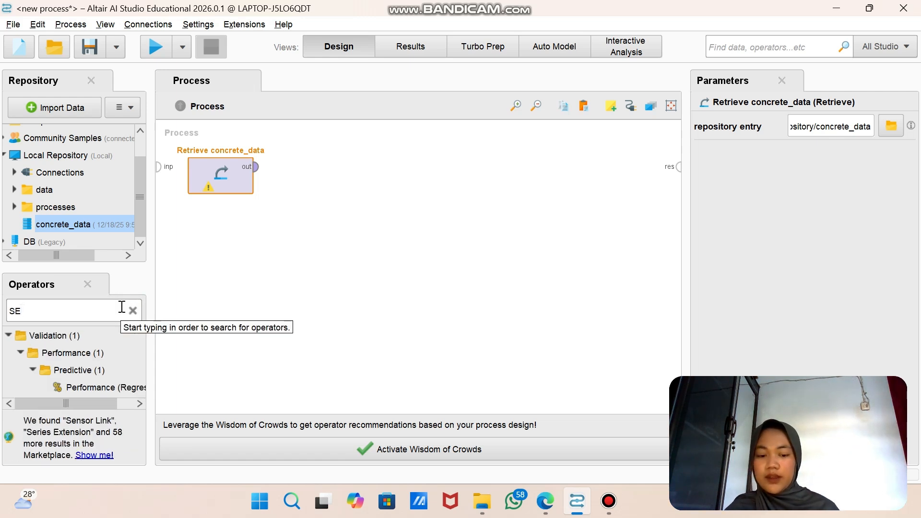
pyautogui.write('LECT')
pyautogui.write('ATR')
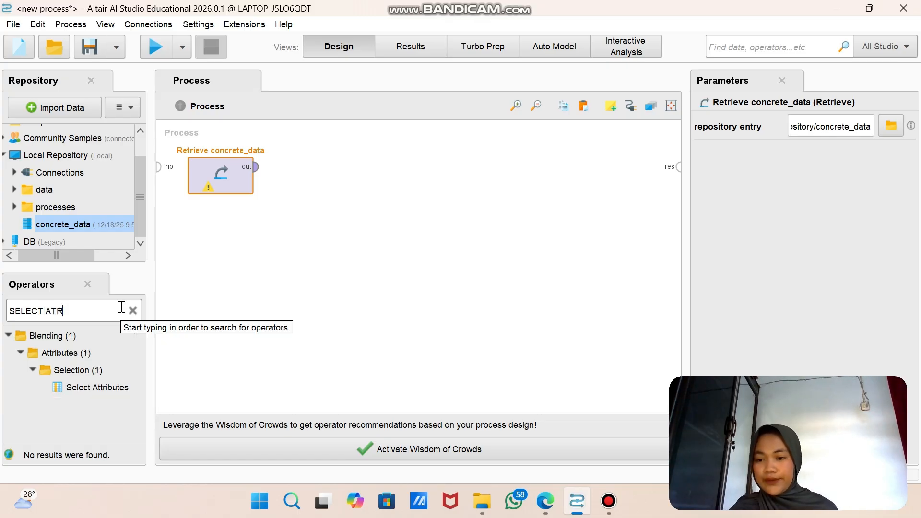
pyautogui.moveTo(116, 386); pyautogui.dragTo(303, 166)
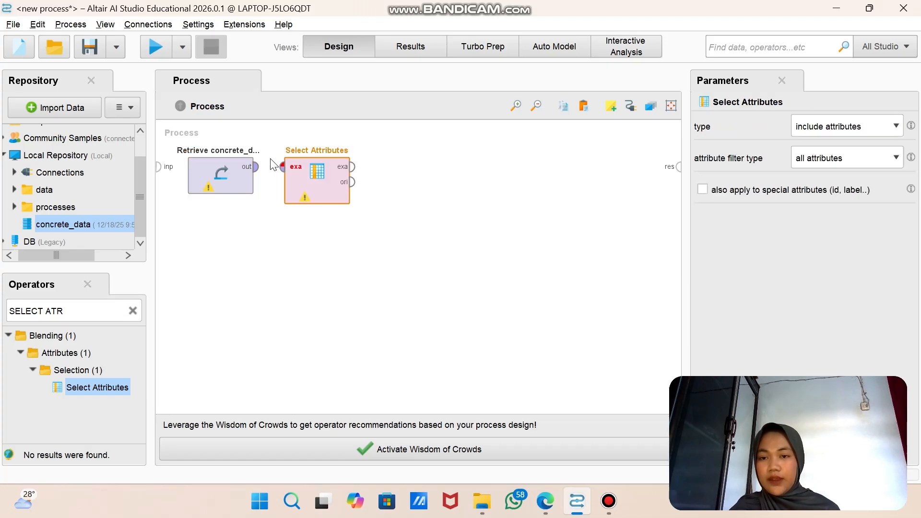
pyautogui.click(256, 167)
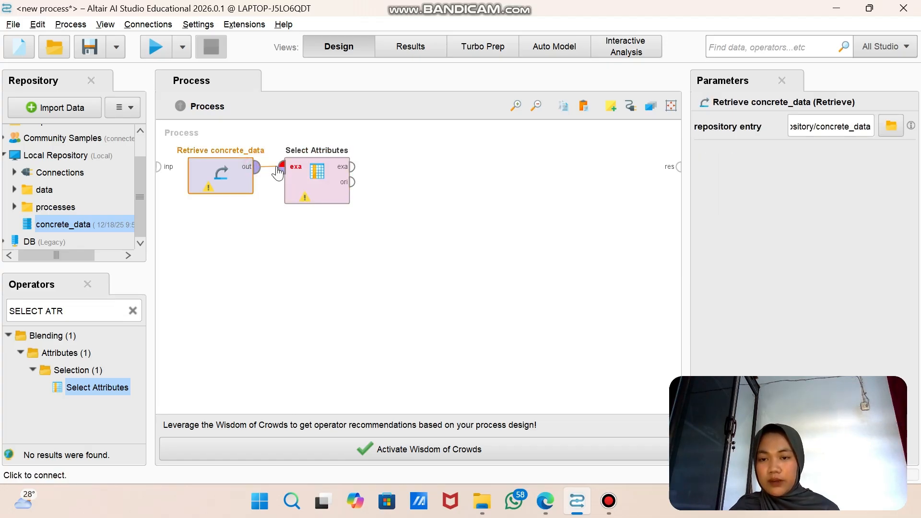
pyautogui.click(281, 168)
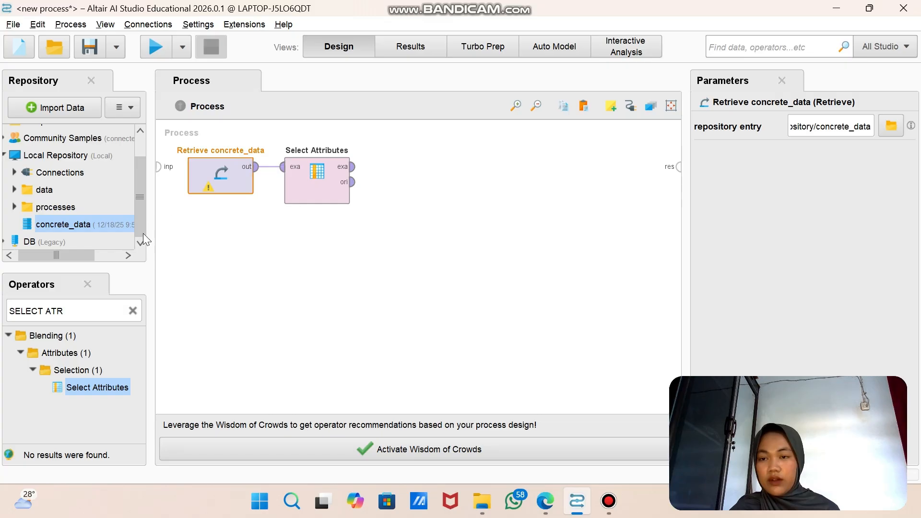
# Step: Add a Normalize operator after Select Attributes and feed it the example set output of Select Attributes
pyautogui.click(132, 313)
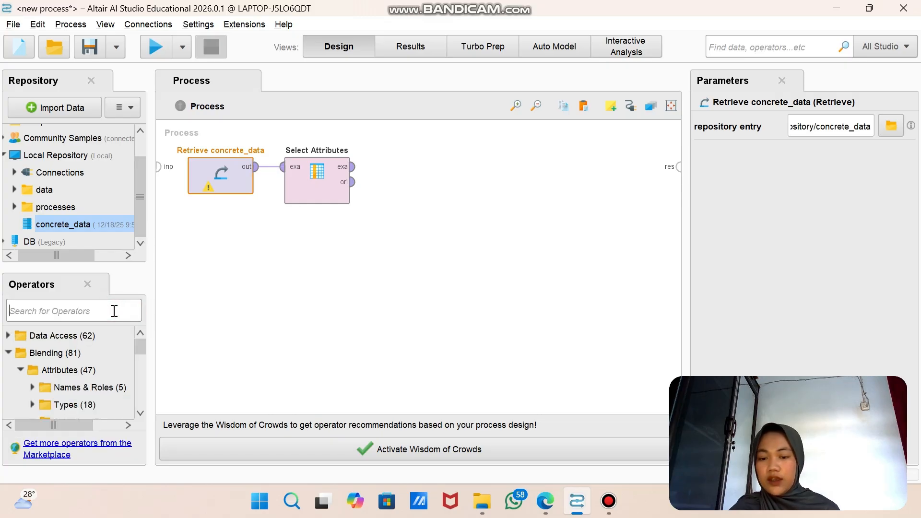
pyautogui.write('NORMA')
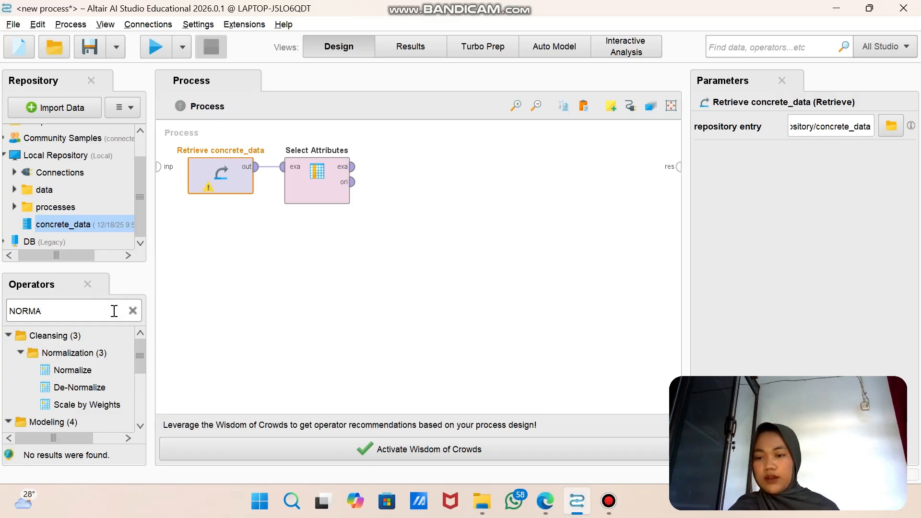
pyautogui.moveTo(98, 371); pyautogui.dragTo(393, 172)
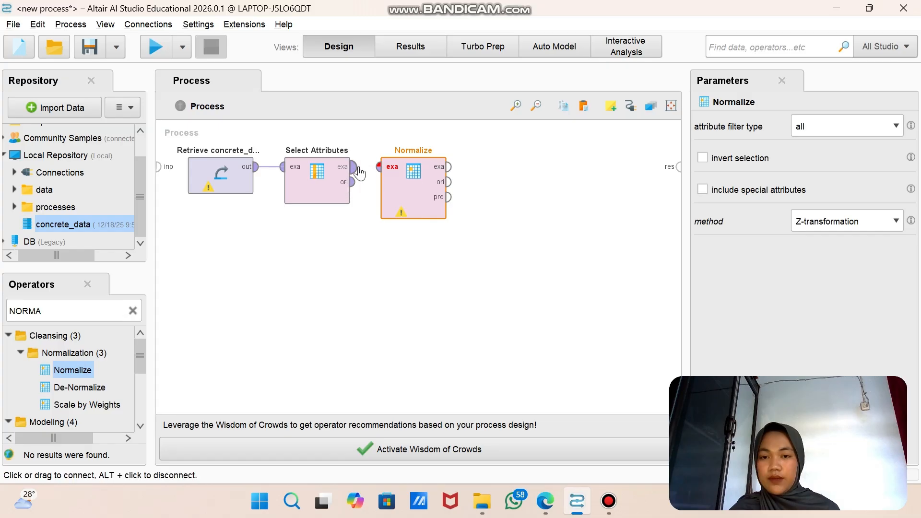
pyautogui.click(356, 168)
pyautogui.click(379, 167)
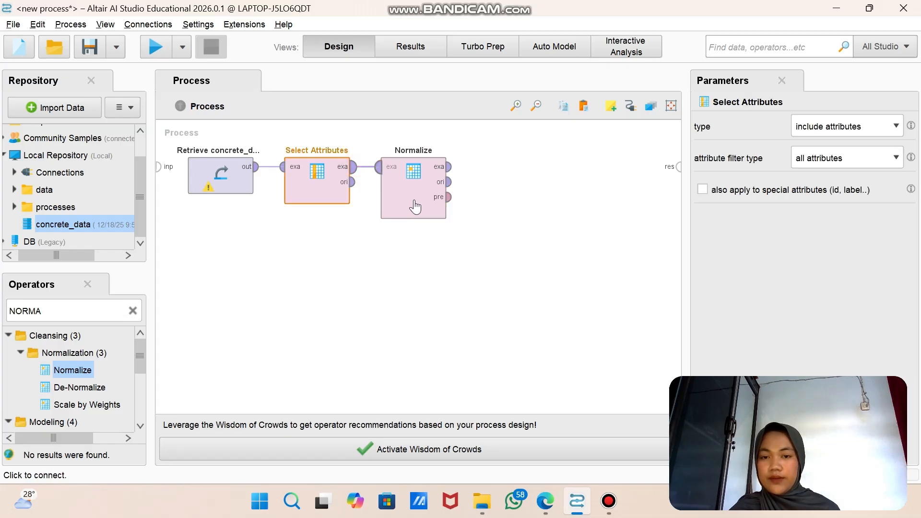
pyautogui.click(367, 197)
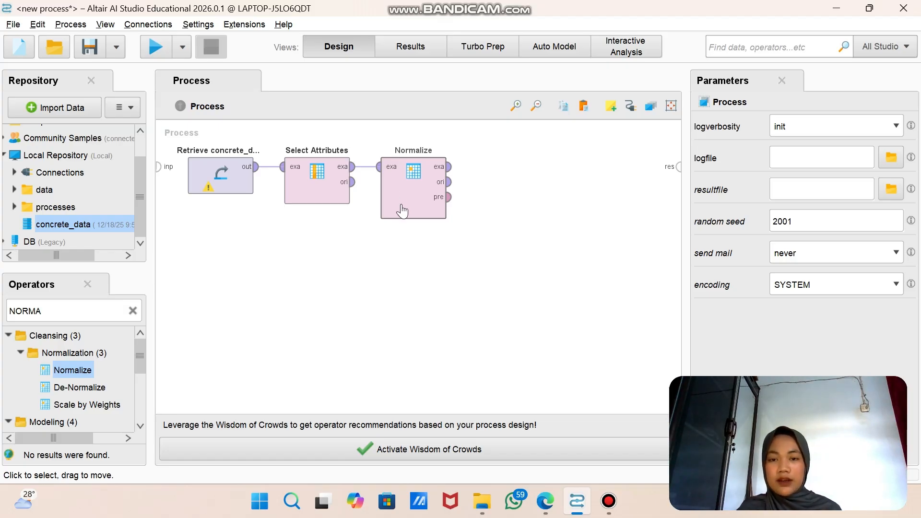
# Step: Add a k-Means clustering operator after Normalize and connect Normalize's example set output to its input
pyautogui.click(61, 310)
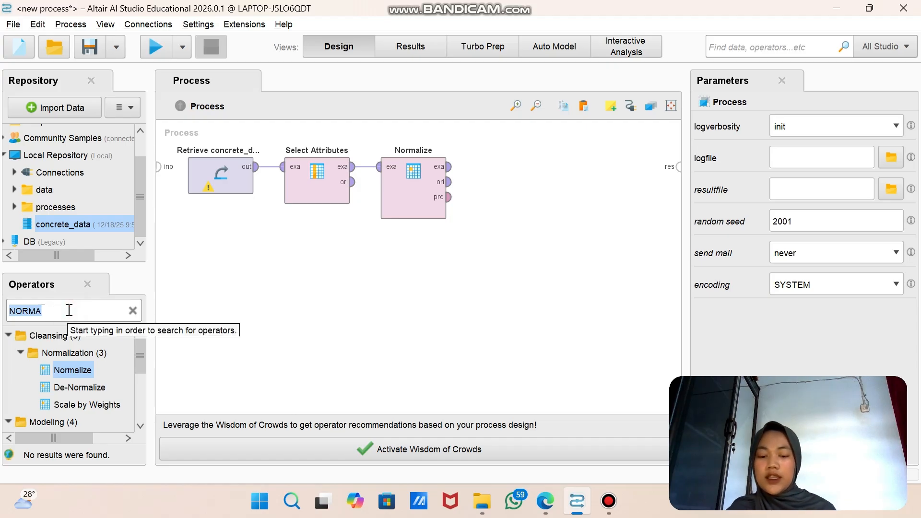
pyautogui.write('KM')
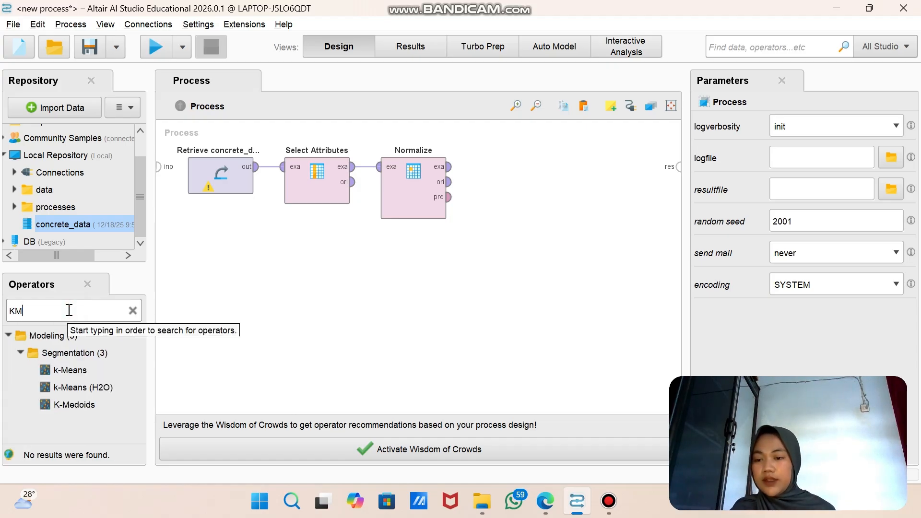
pyautogui.moveTo(76, 369); pyautogui.dragTo(495, 191)
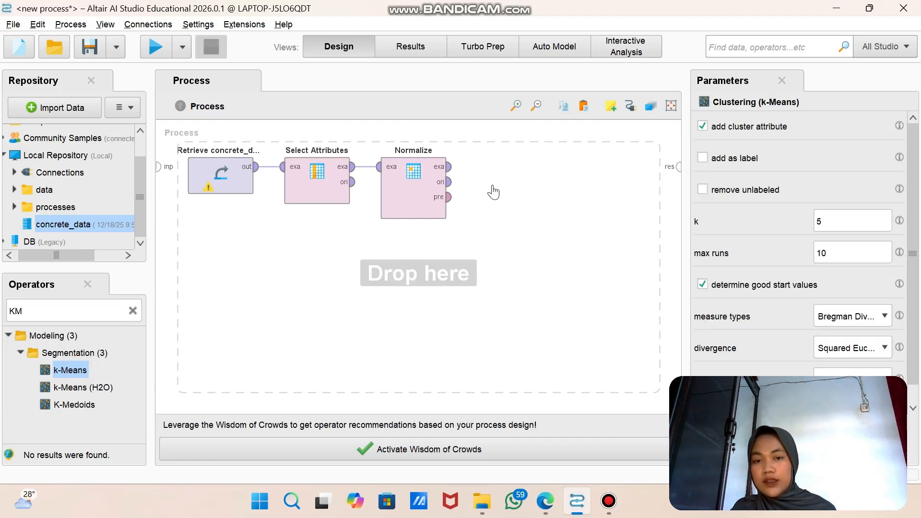
pyautogui.click(451, 168)
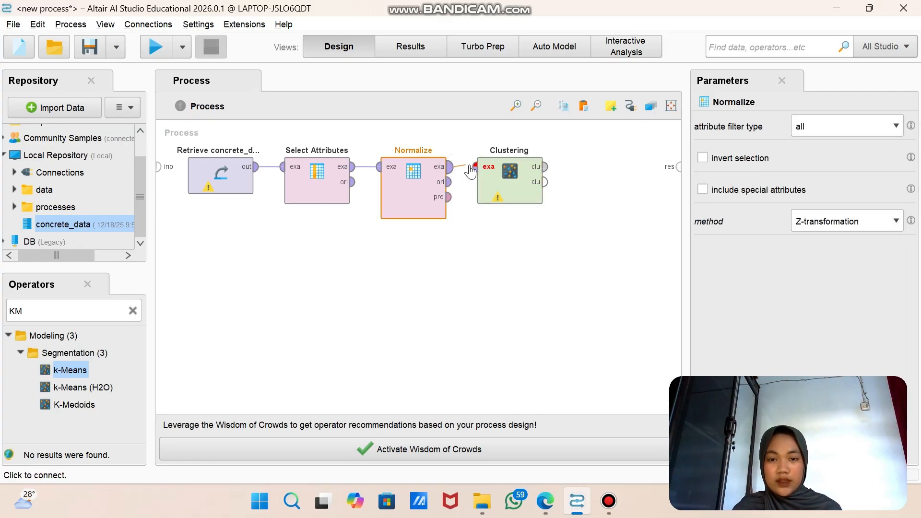
pyautogui.click(474, 167)
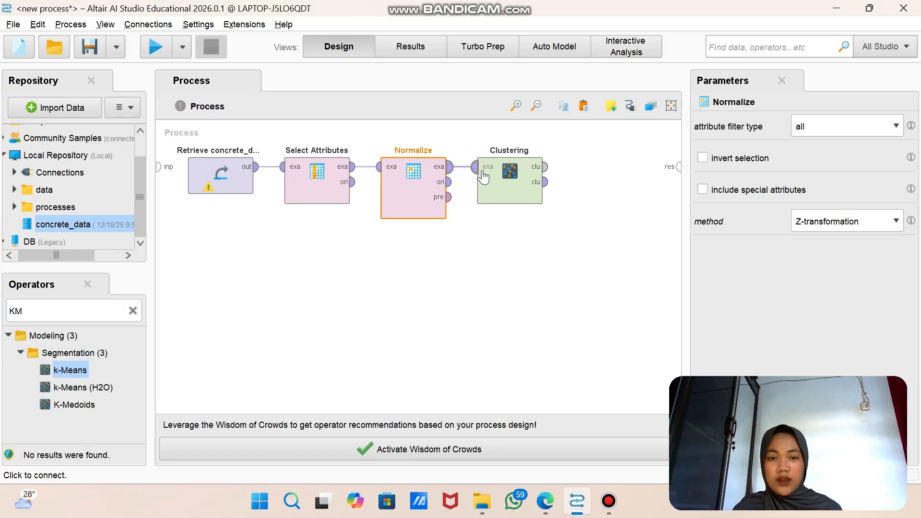
# Step: Set the k-Means Clustering operator's number of clusters k to 3
pyautogui.click(522, 184)
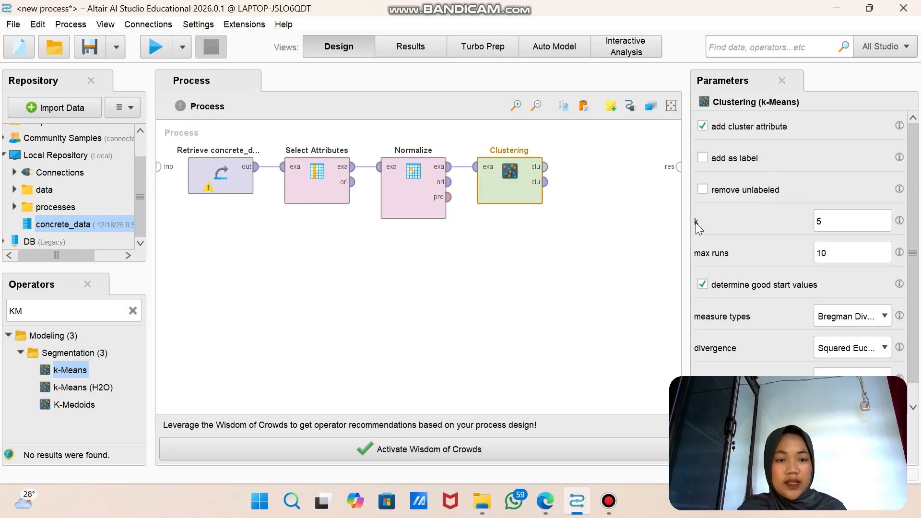
pyautogui.click(835, 215)
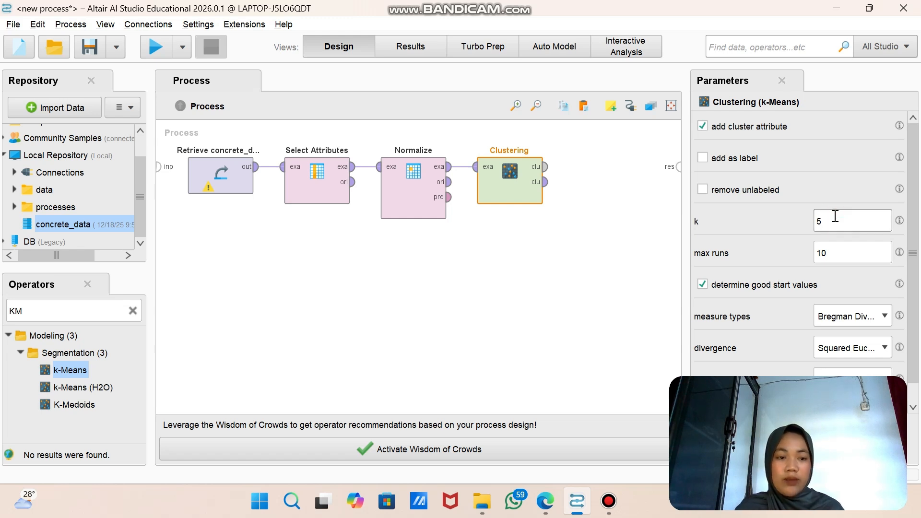
pyautogui.press('BackSpace')
pyautogui.write('3')
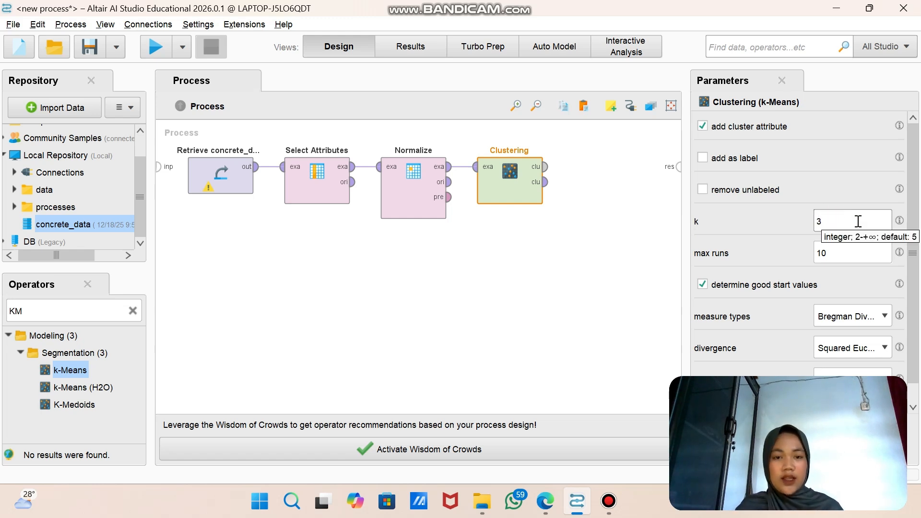
# Step: Connect Clustering's cluster model output to the process result port and run the process
pyautogui.click(546, 167)
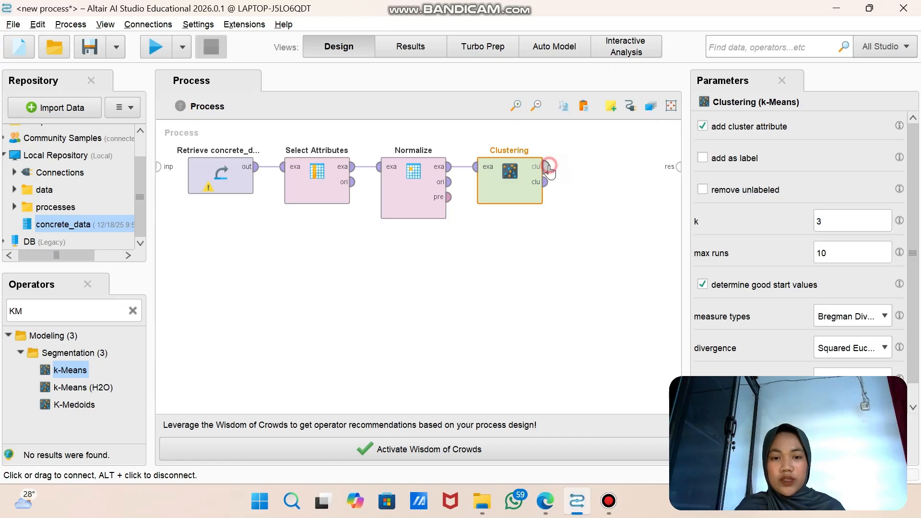
pyautogui.click(678, 173)
pyautogui.click(678, 173)
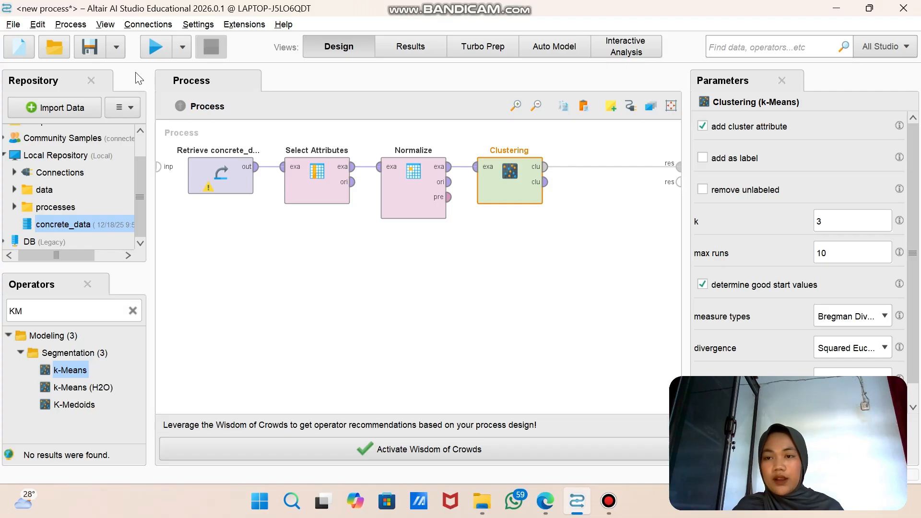
pyautogui.click(150, 42)
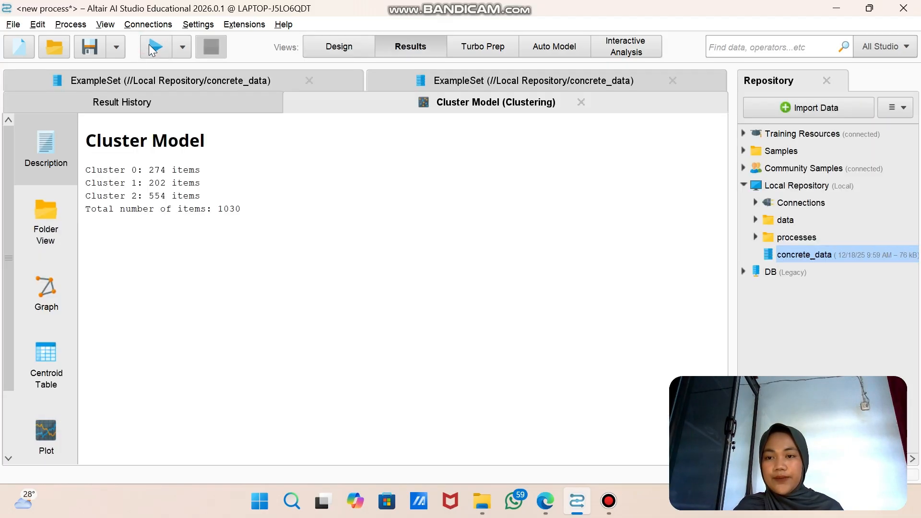